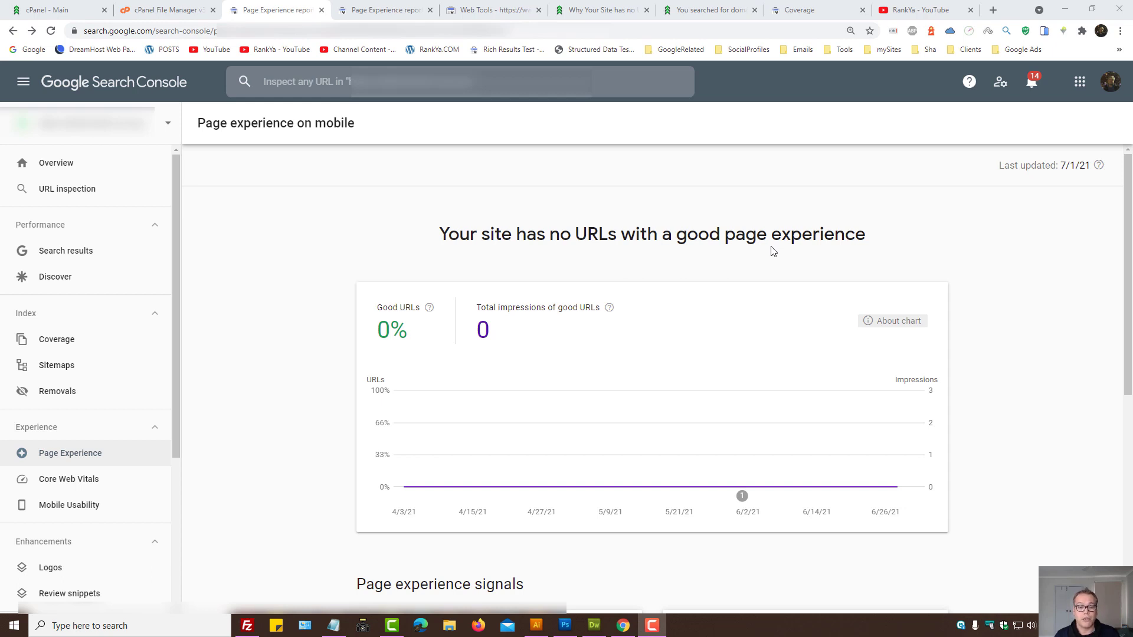
Switch to rankya.com's mobile Page Experience report, showing 79% good URLs and 15.4K impressions.
click(303, 261)
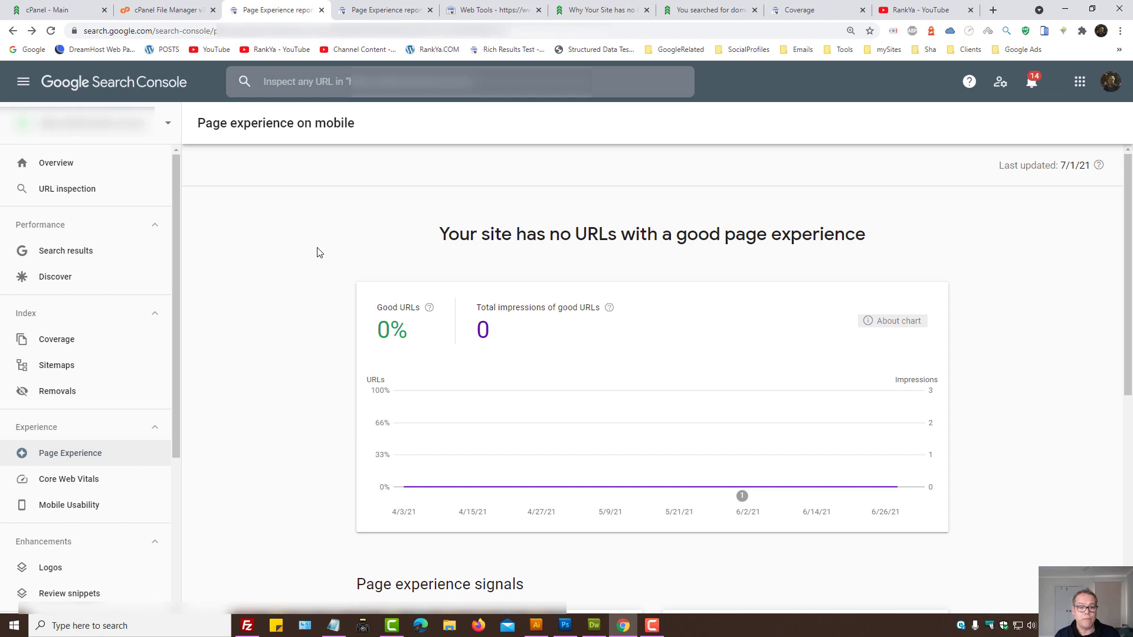
click(387, 10)
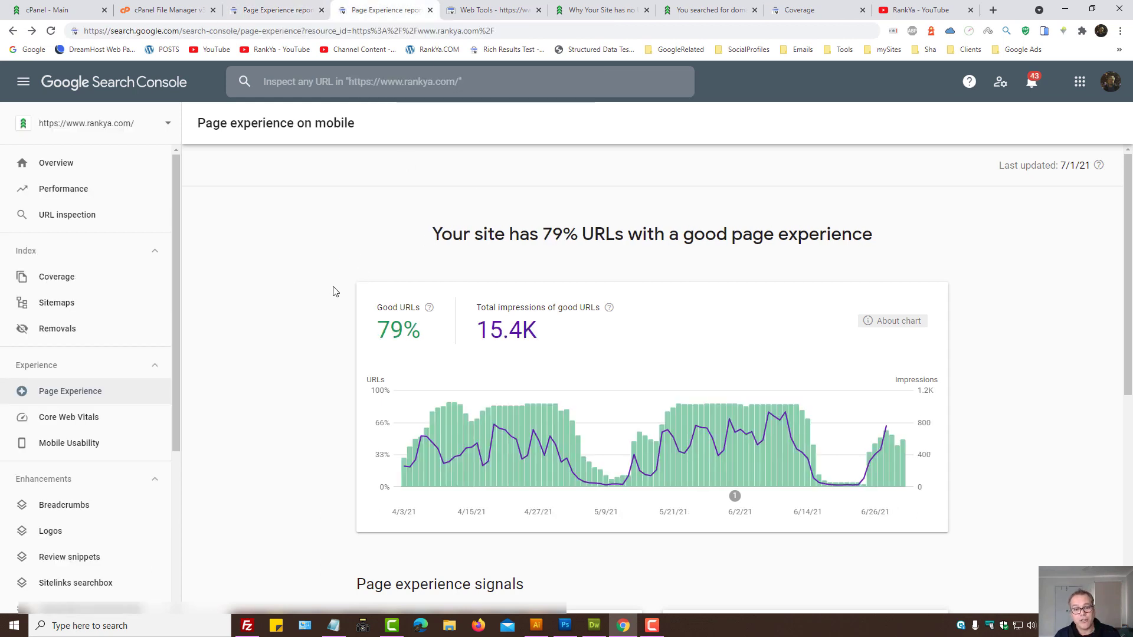
Glance at the RankYa page-experience article, then expand Legacy tools and reports in the sidebar.
click(596, 10)
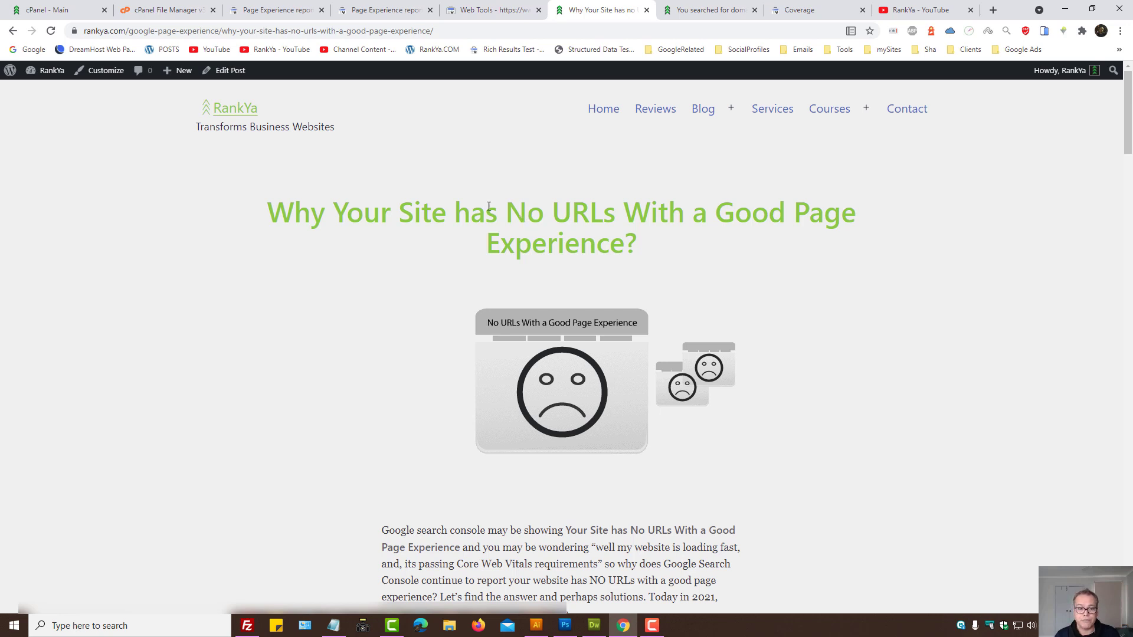
click(386, 5)
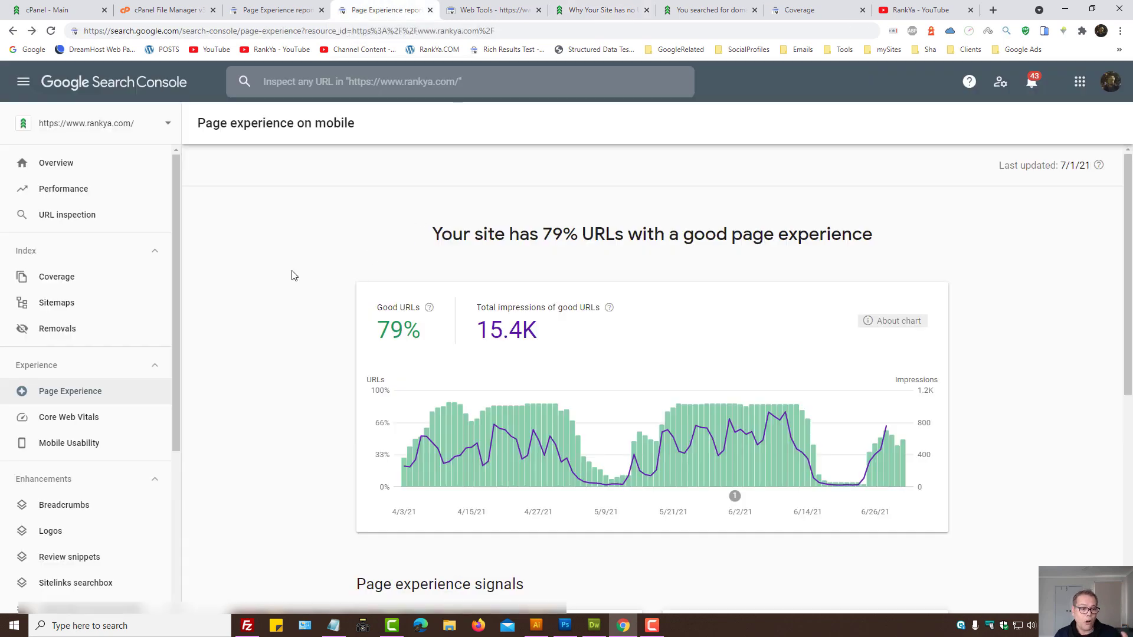
scroll(254, 294, down, 2)
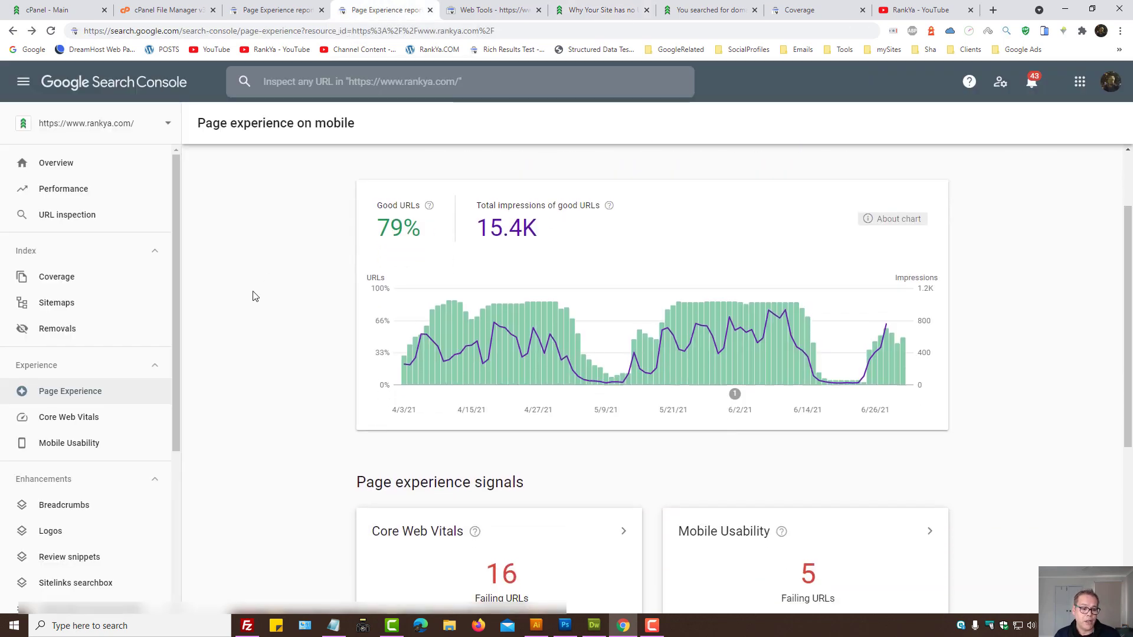
drag(177, 366, 174, 543)
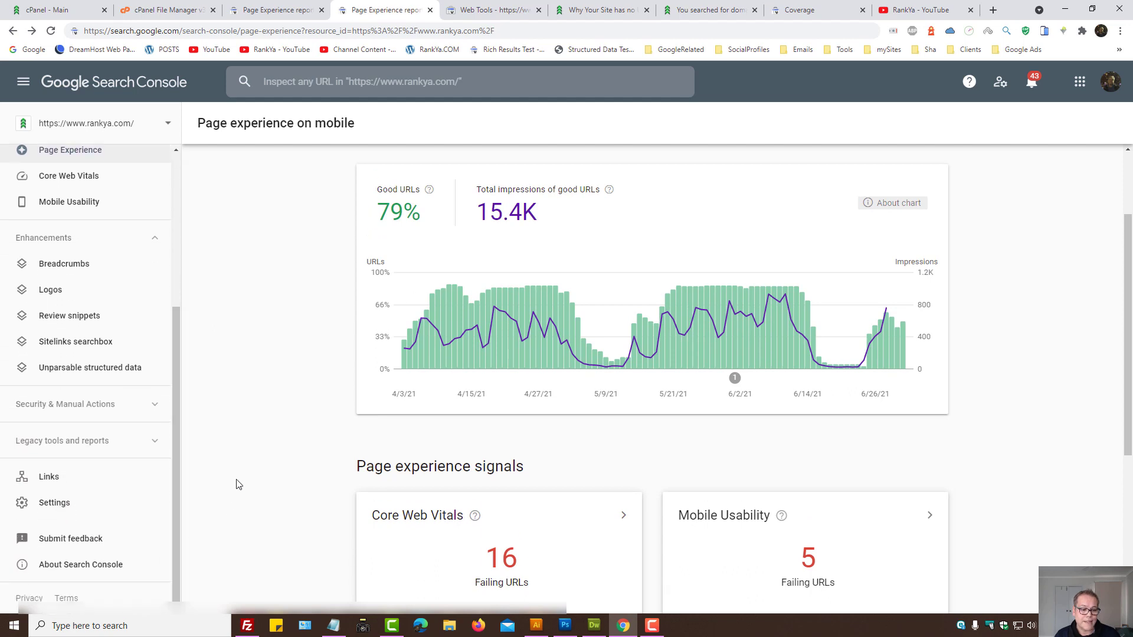
click(153, 442)
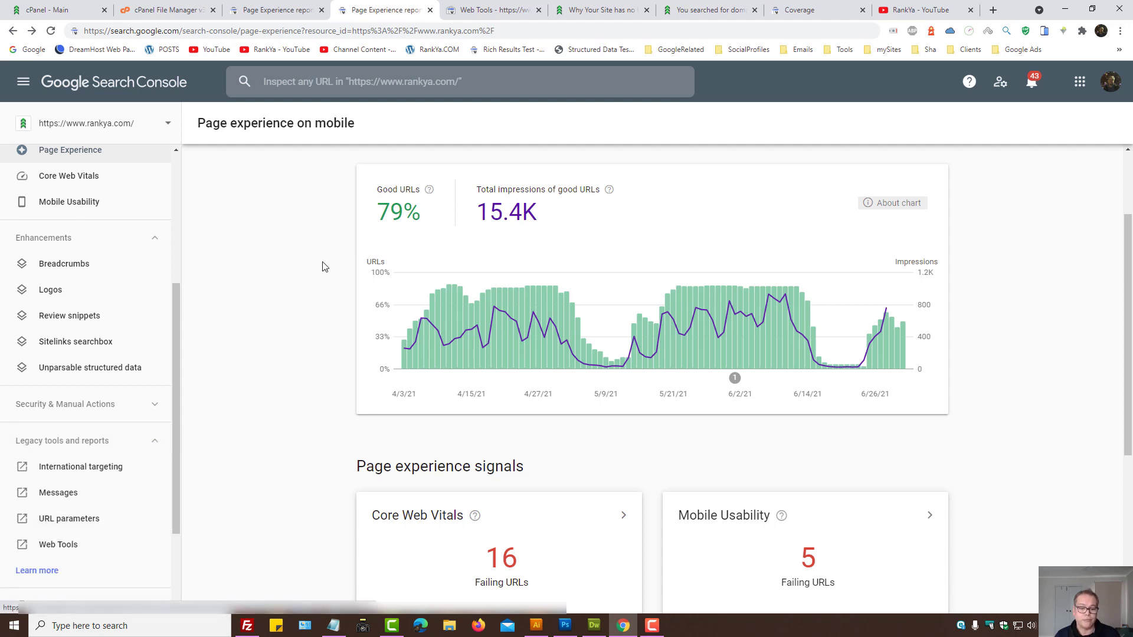
Open the Better Ads Standards page in a separate tab from the Ad Experience Report, then return.
click(513, 3)
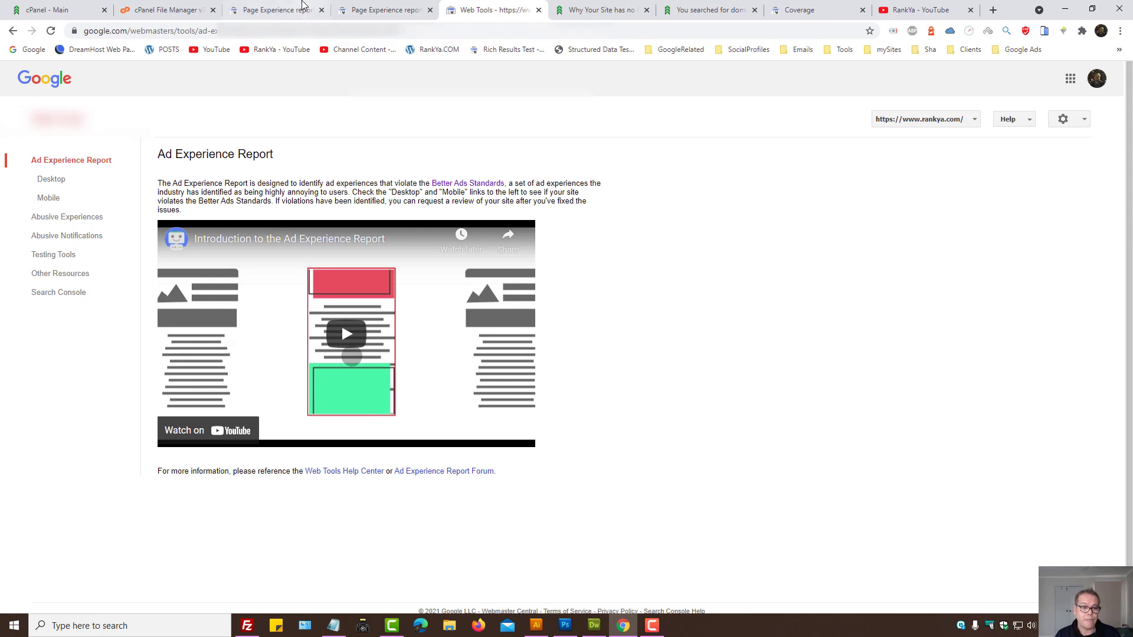
key(ctrl+shift+Tab)
key(ctrl+shift+Tab)
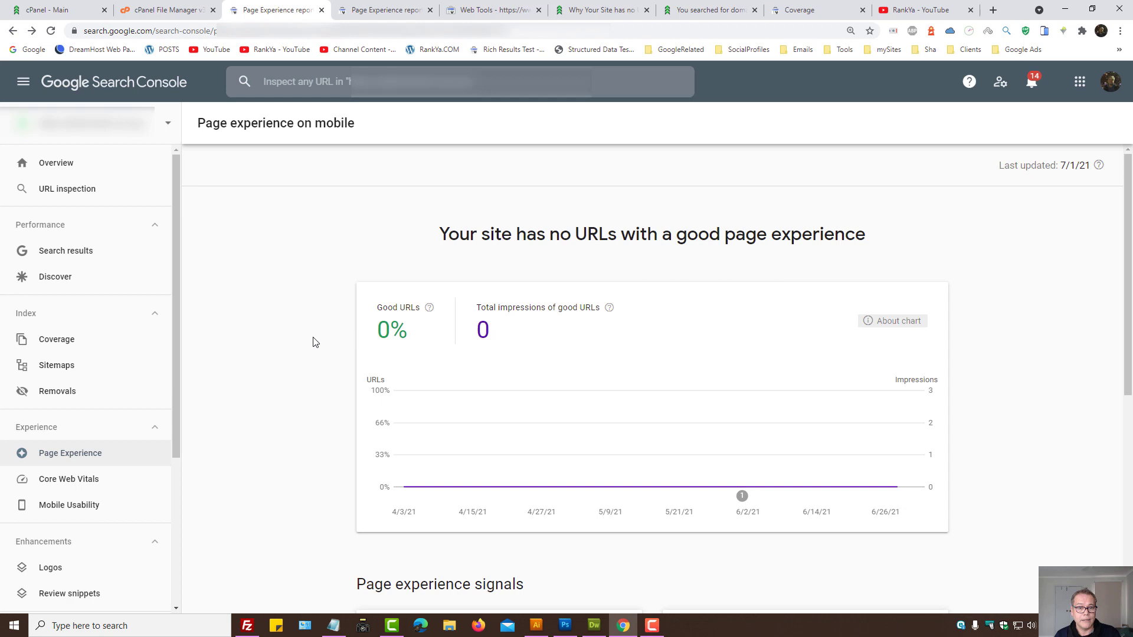
click(488, 11)
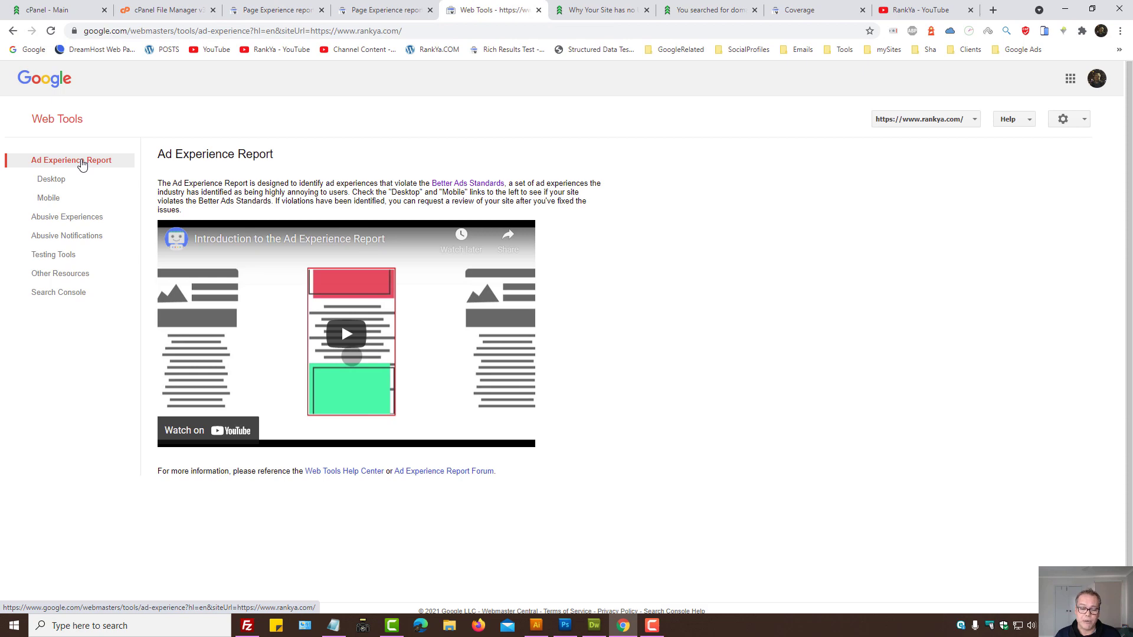
middle_click(468, 183)
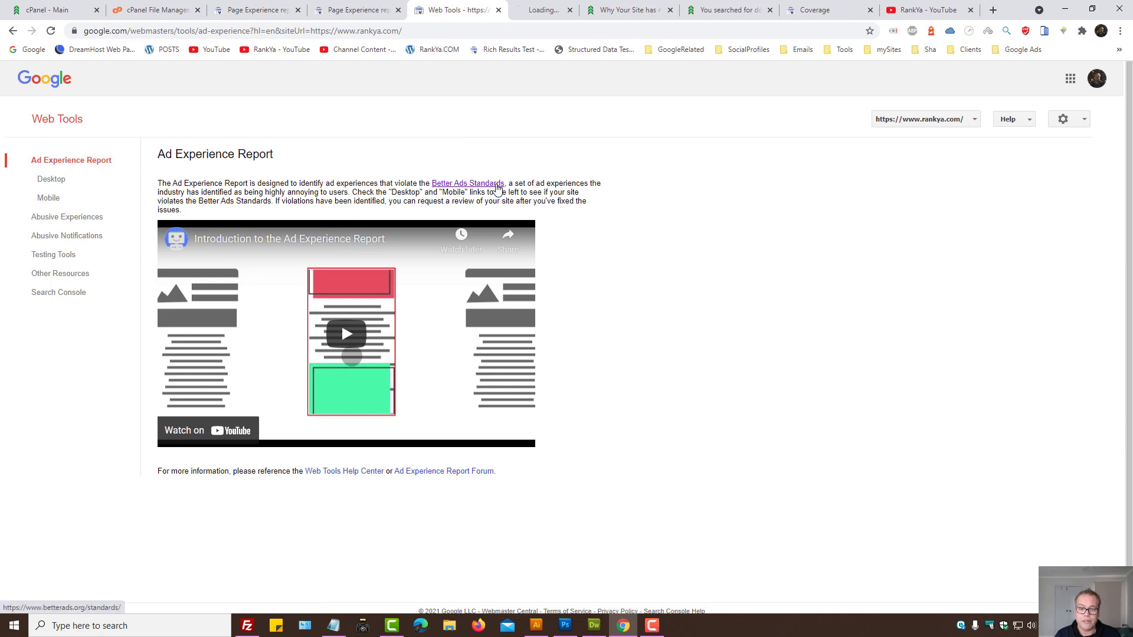
click(540, 9)
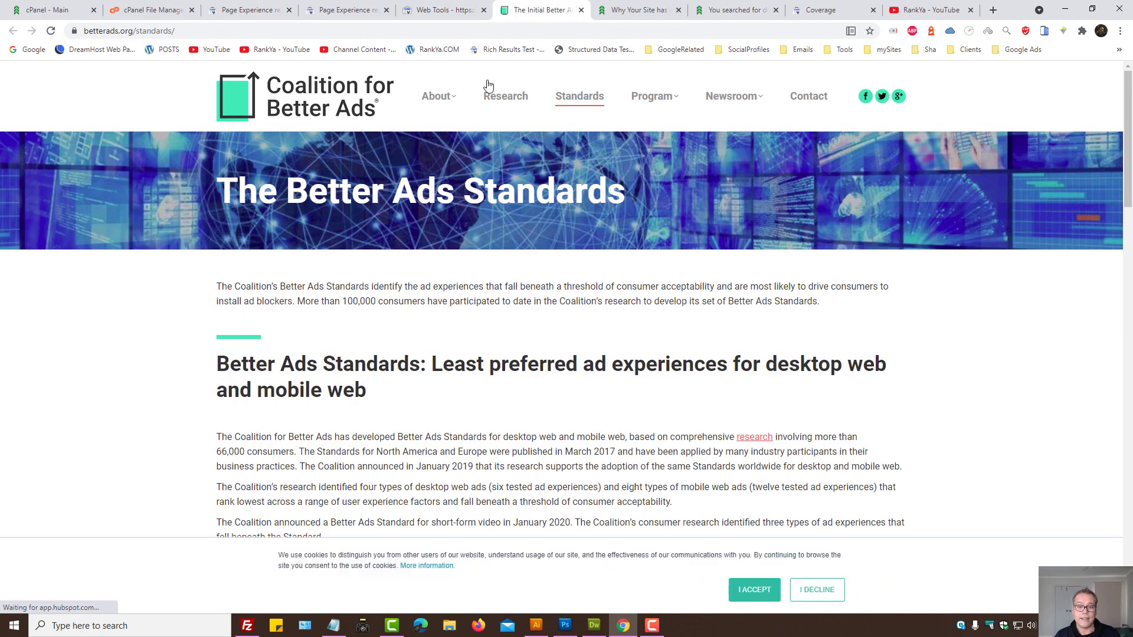
click(438, 11)
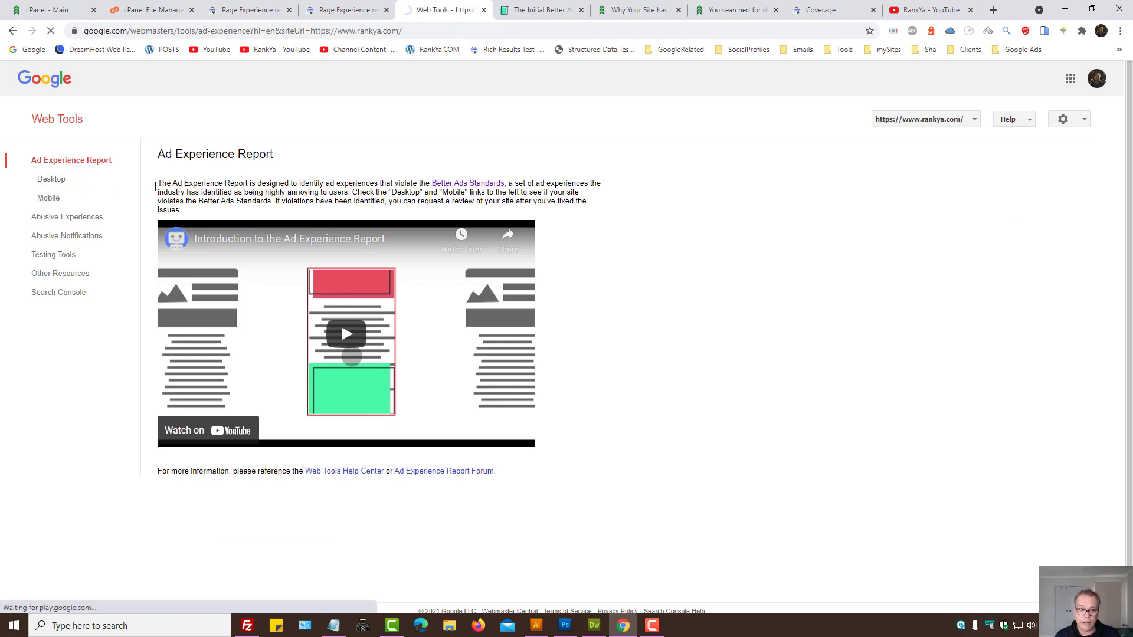
Check the desktop Ad Experience report for rankya.com, which shows Not reviewed.
click(44, 187)
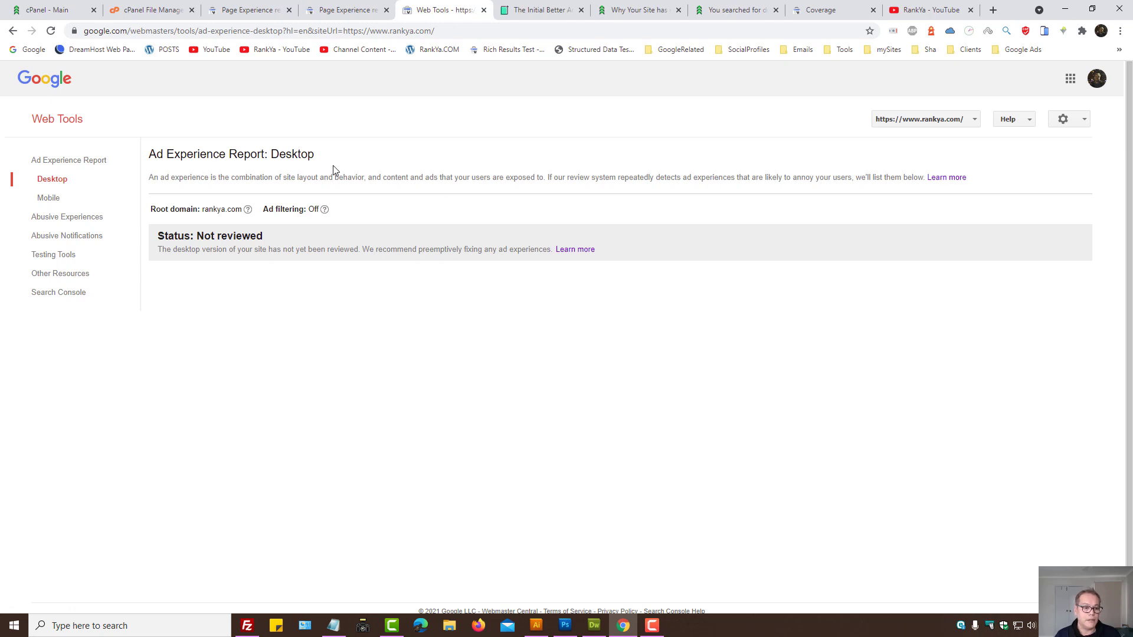
click(976, 120)
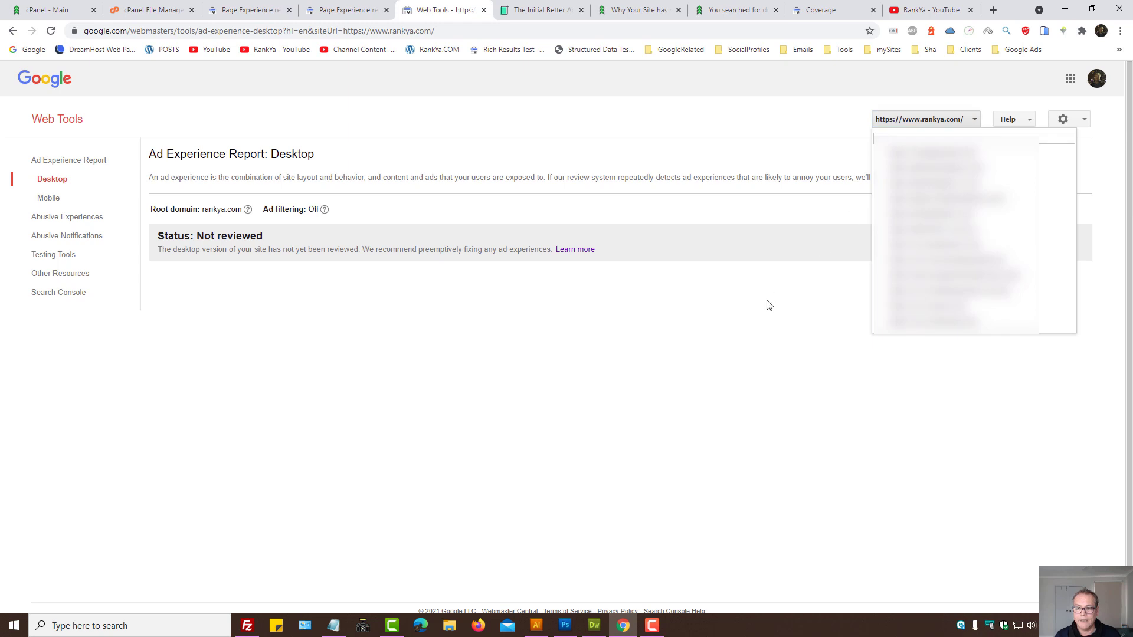
click(555, 349)
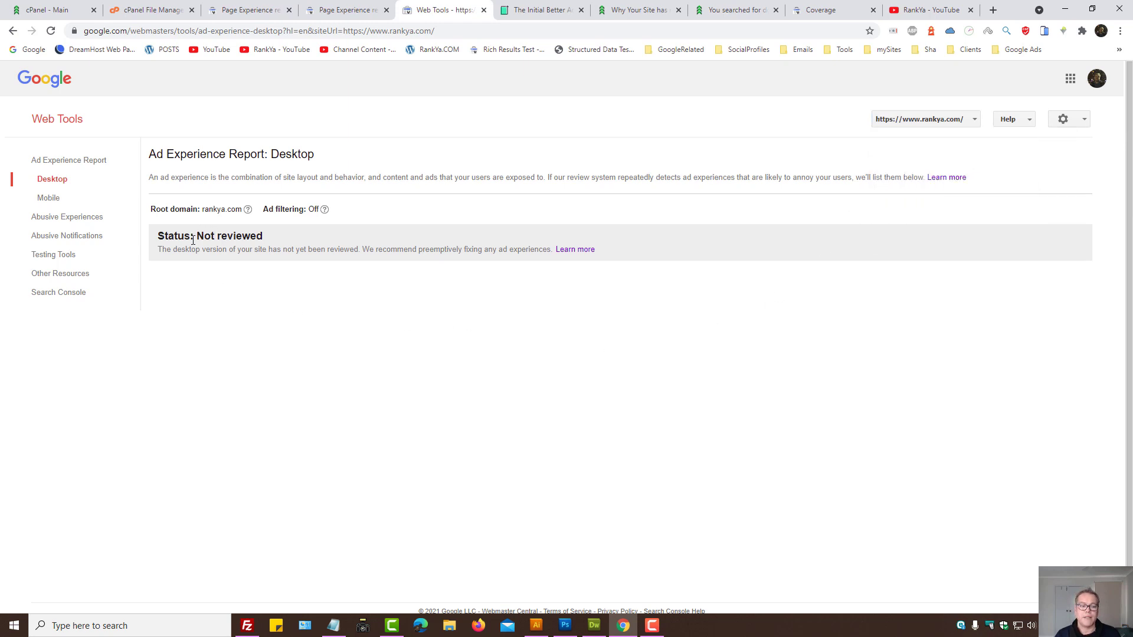
drag(190, 239, 283, 236)
click(284, 328)
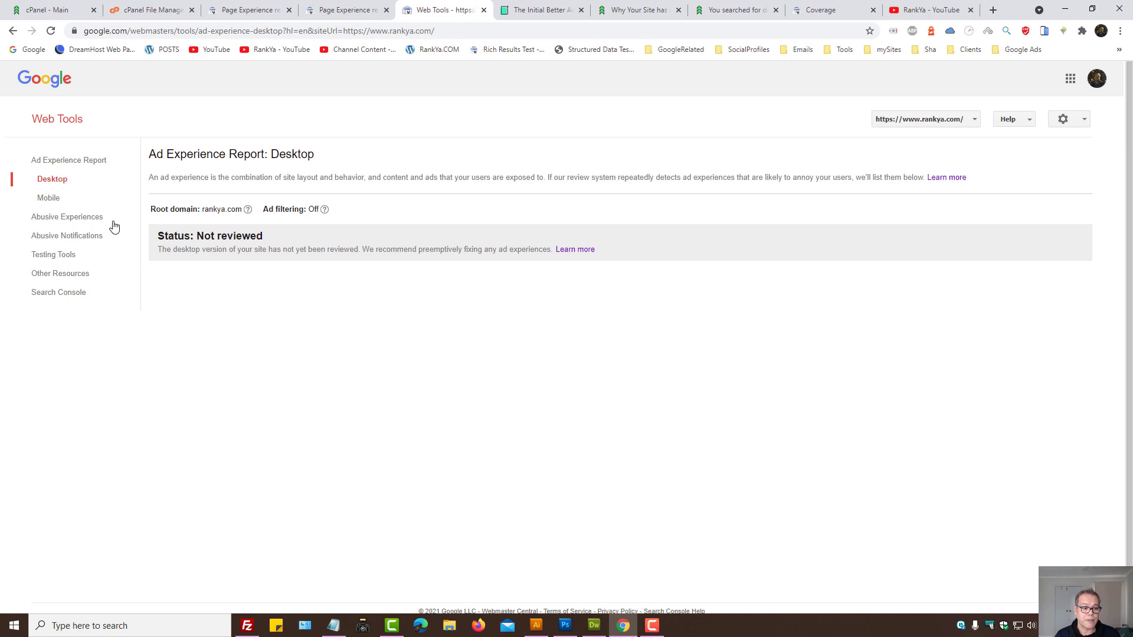
Check the mobile and Abusive Experience reports, then go to the Testing Tools list.
click(51, 199)
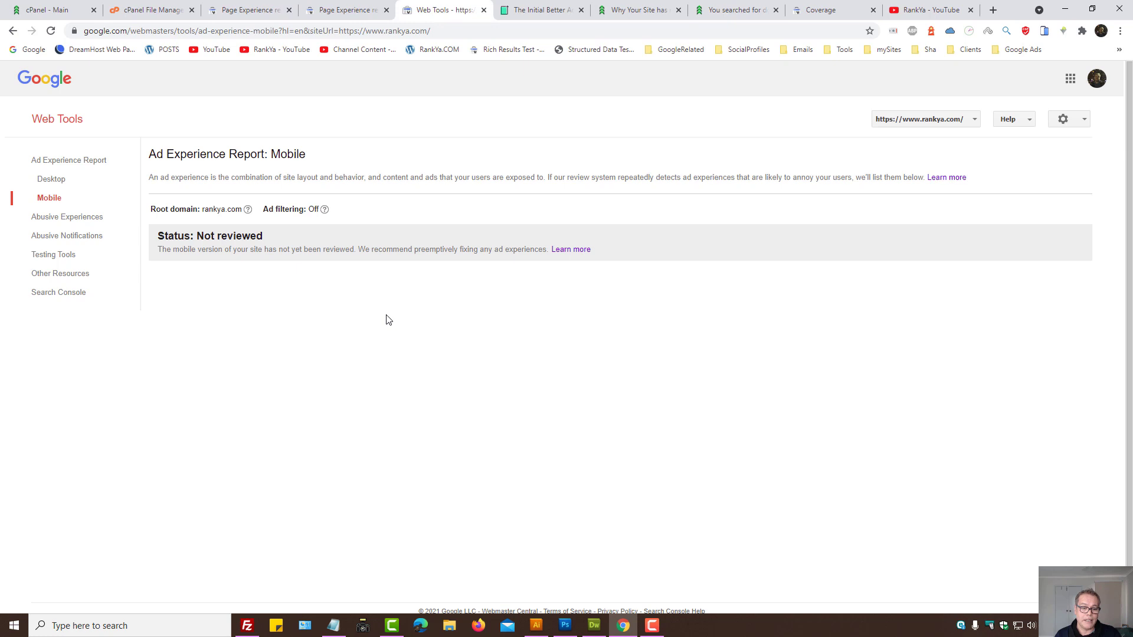
click(70, 226)
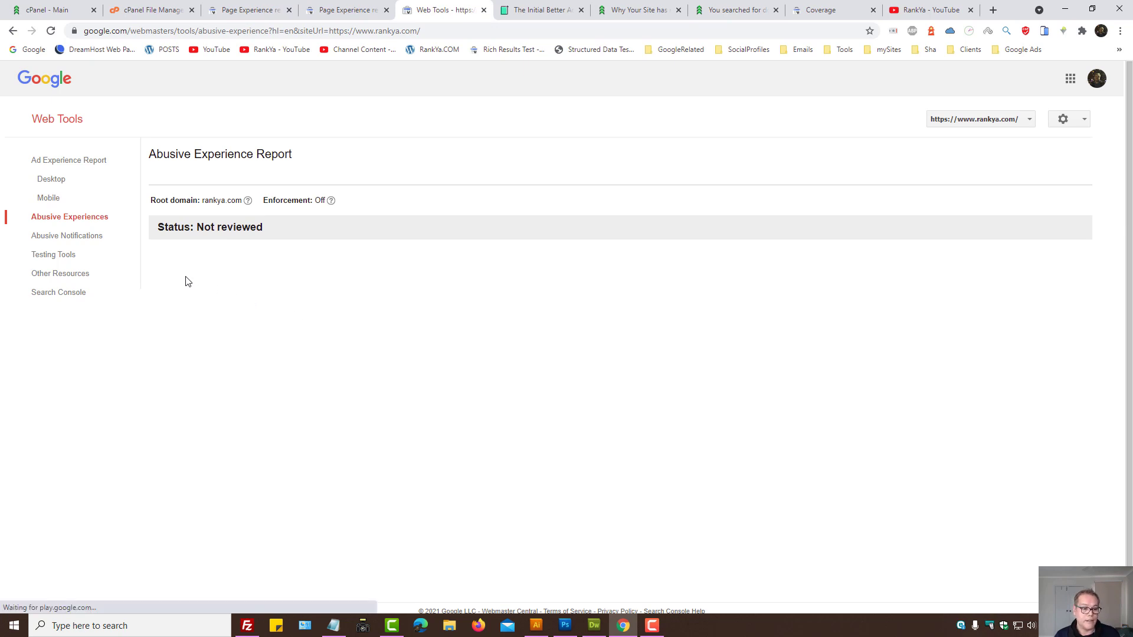
click(53, 256)
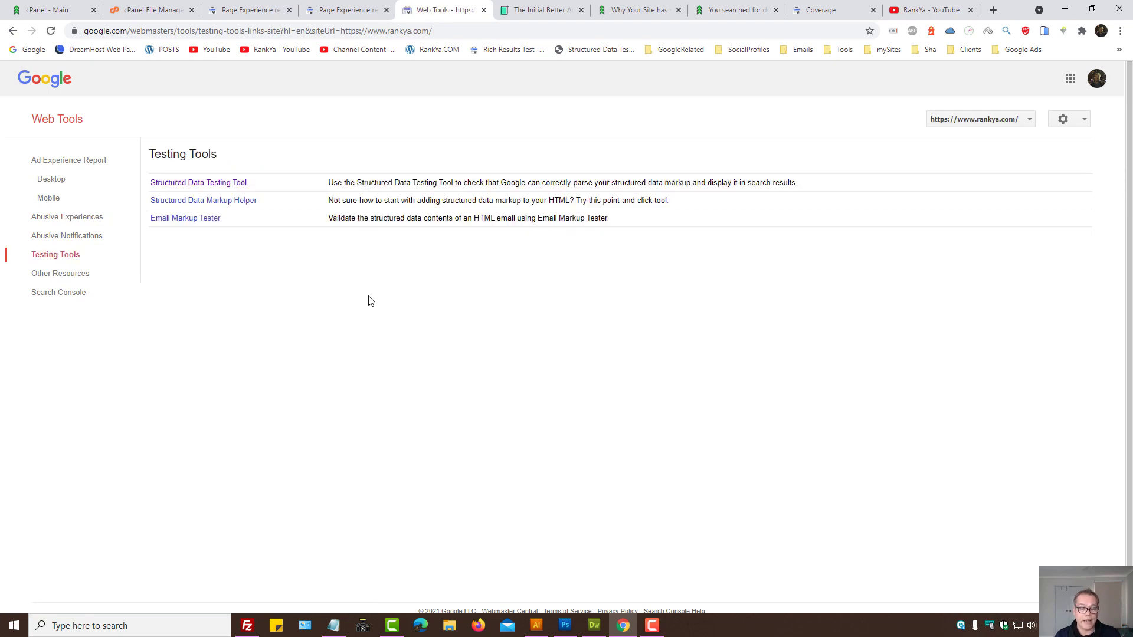
Paste the RankYa article's URL into the Structured Data Testing Tool.
middle_click(190, 183)
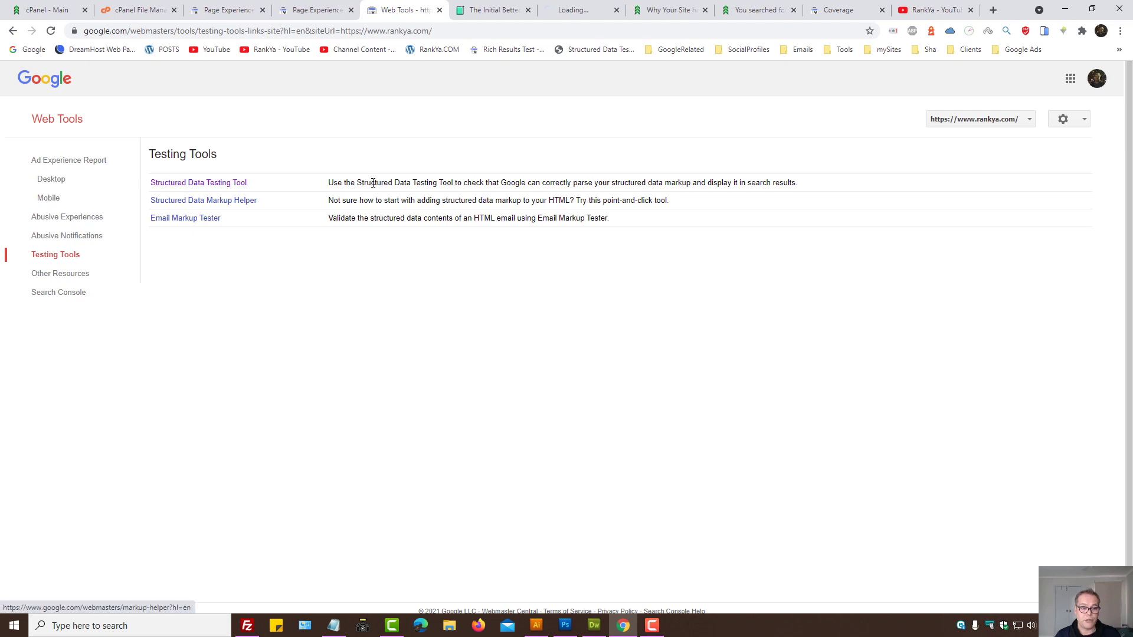
click(580, 13)
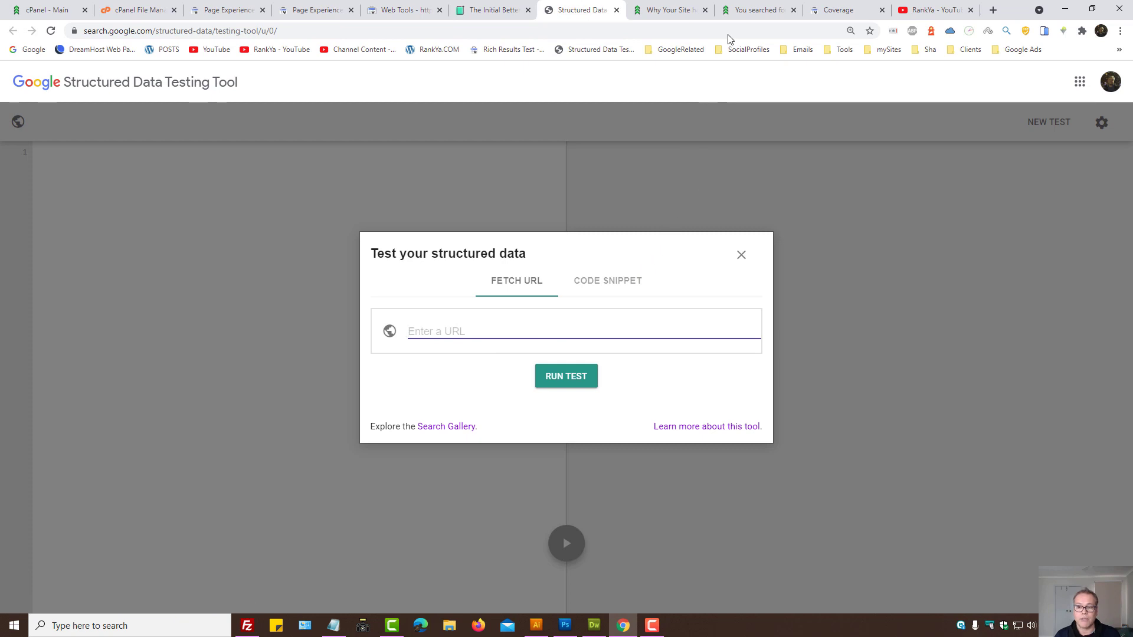
click(673, 10)
right_click(238, 33)
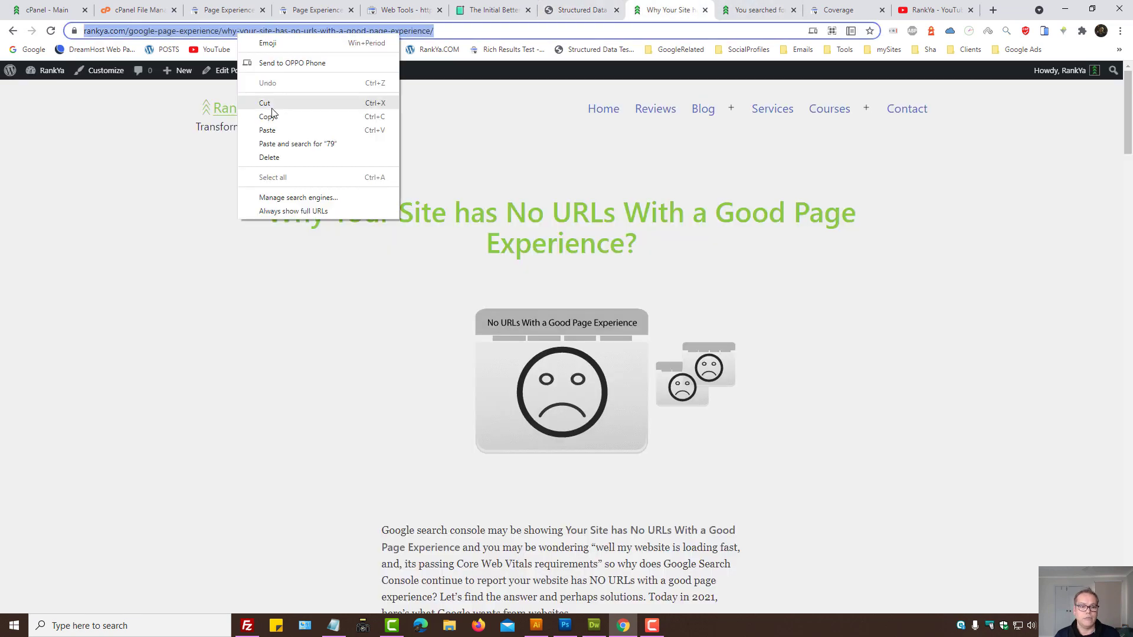
click(266, 117)
click(558, 13)
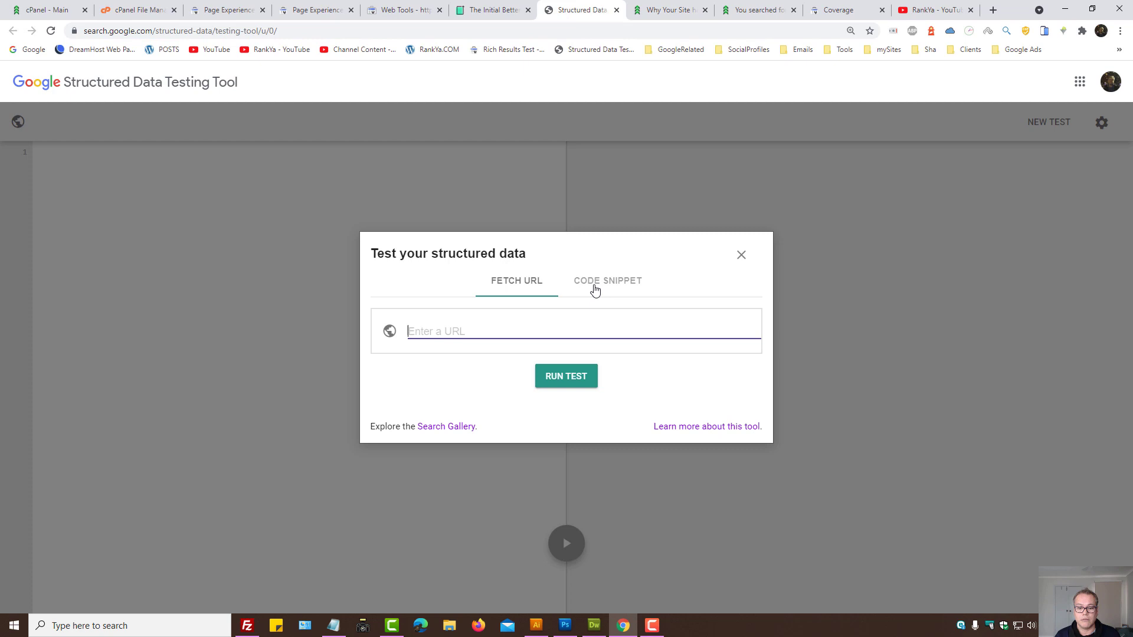
click(503, 343)
key(ctrl+v)
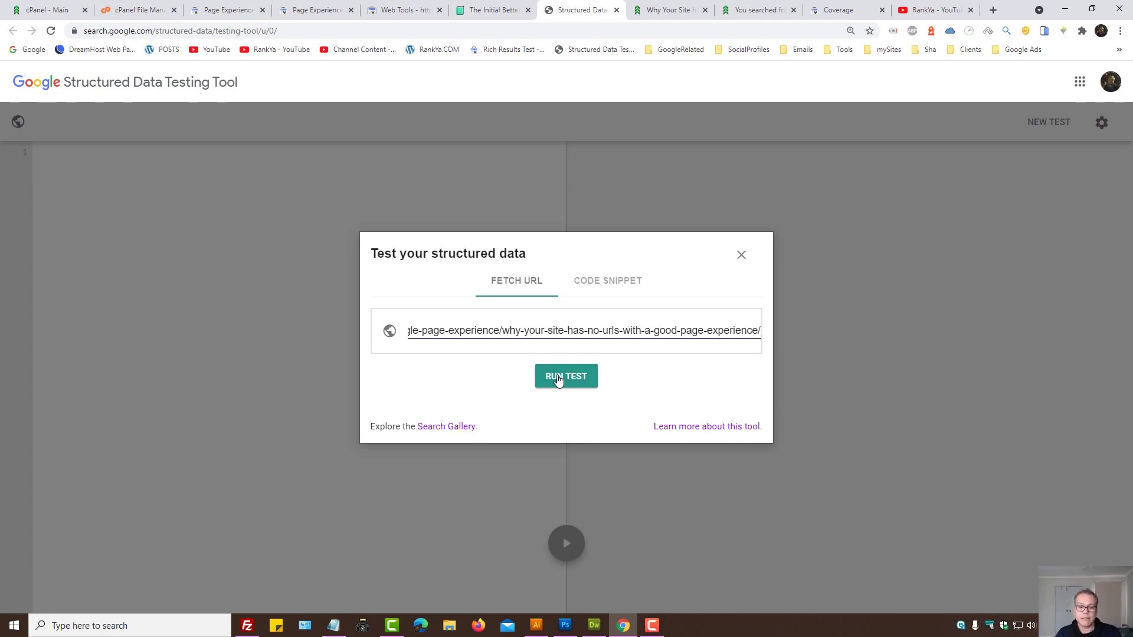
Run the test and open 'Understand how structured data works' from the GoogleRelated bookmarks.
click(558, 380)
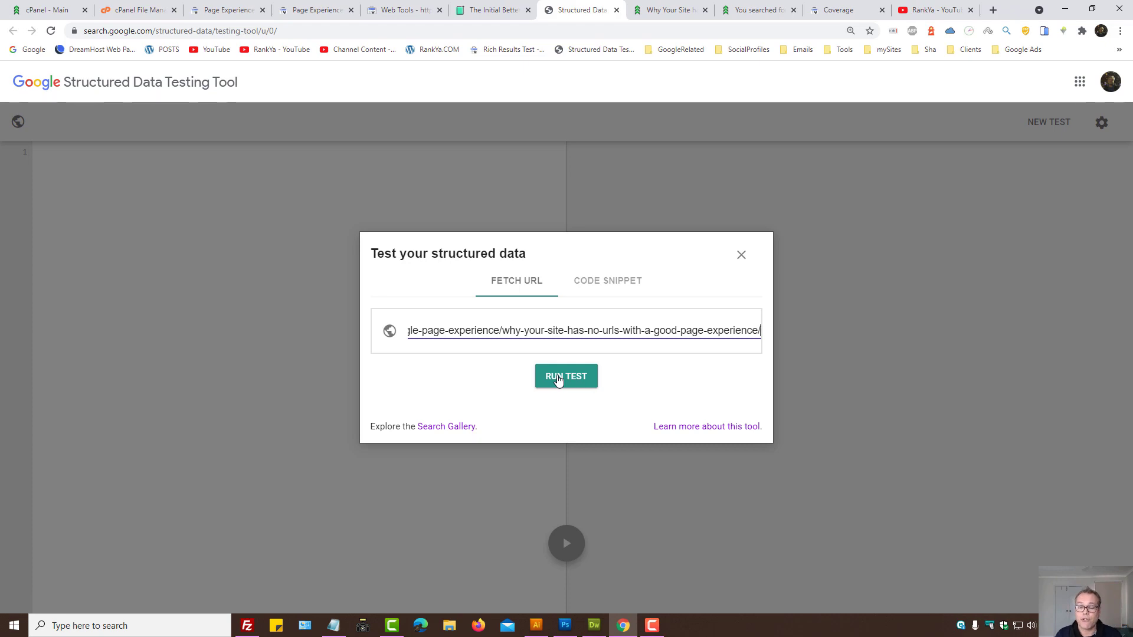
click(677, 49)
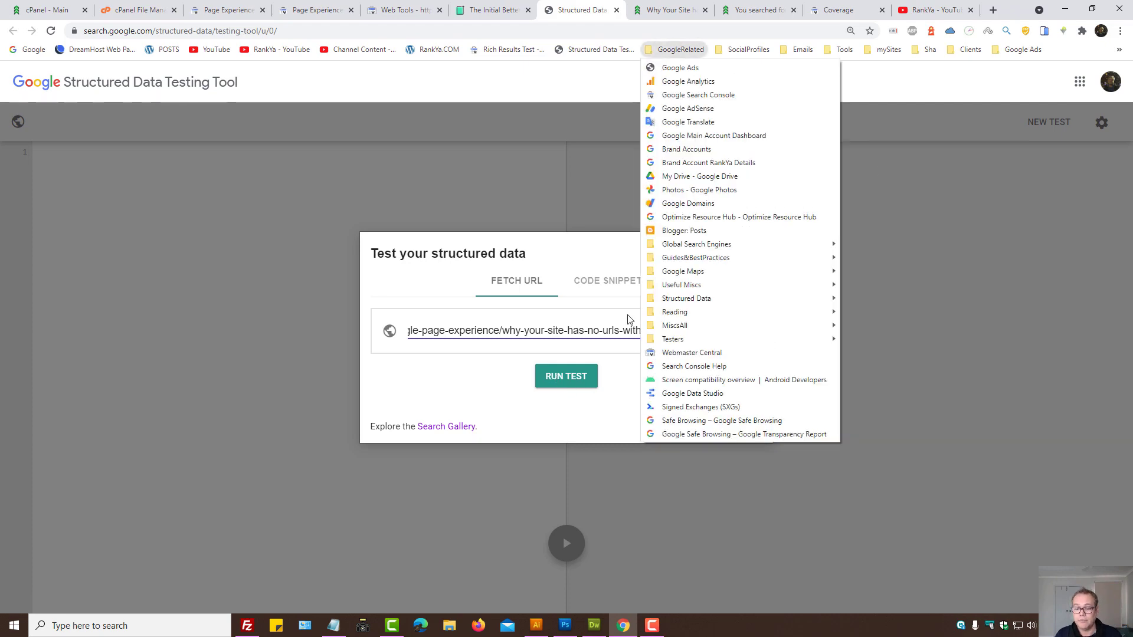
mouse_move(726, 298)
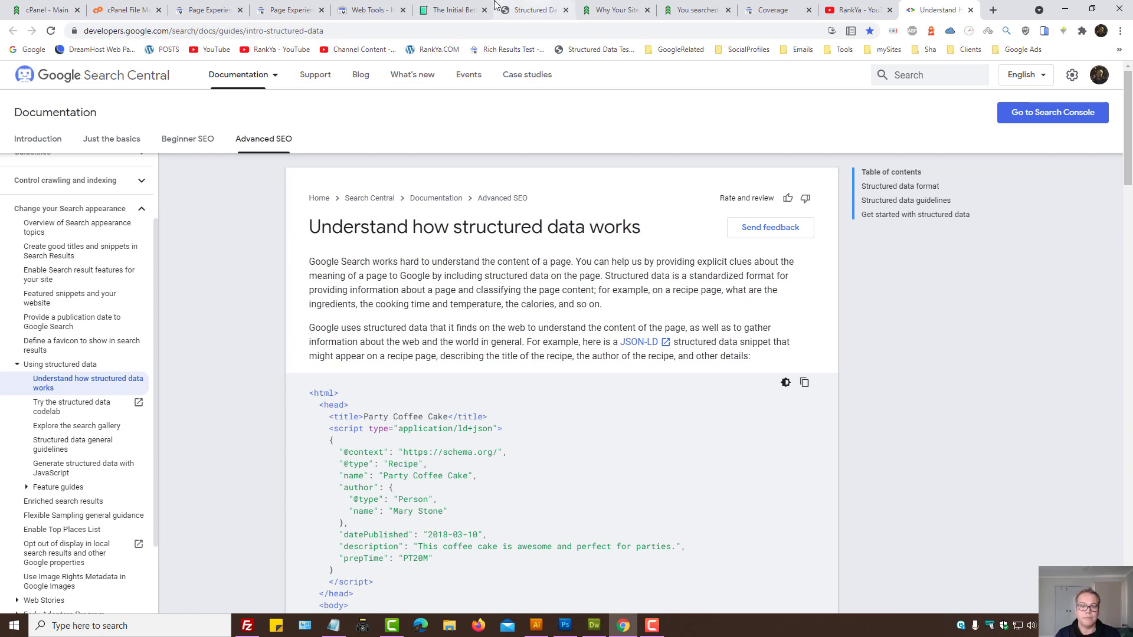
Run the structured data test on the article (6 items, 0 errors), then return to Web Tools.
click(552, 10)
click(569, 378)
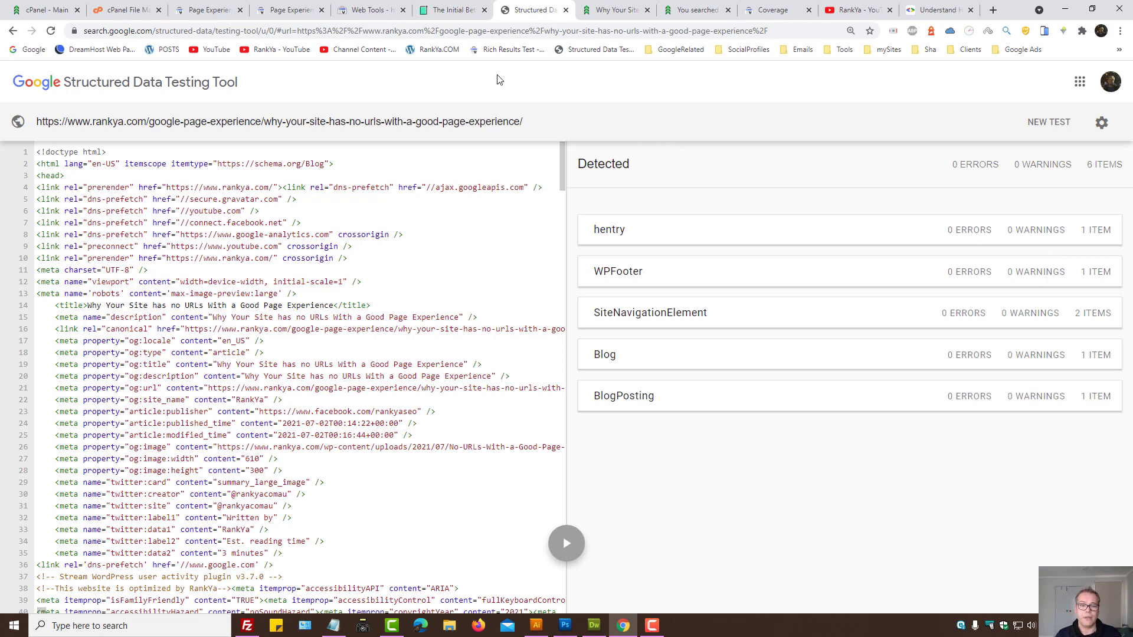
click(367, 10)
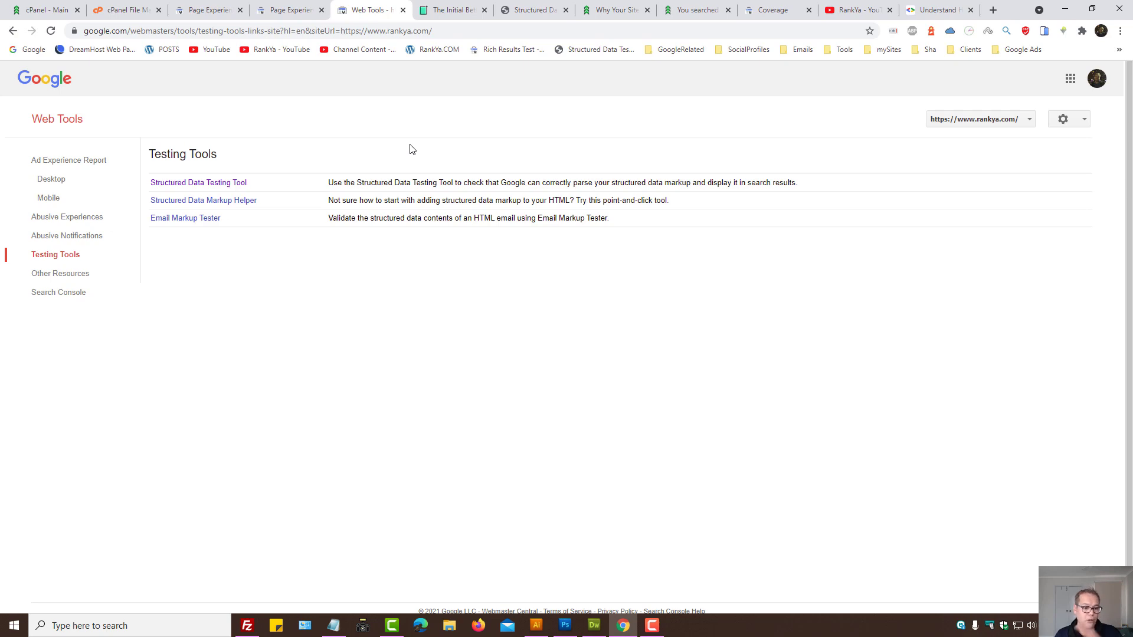
Open the Mobile-Friendly Test in a new tab from the Google bookmarks folder.
click(531, 7)
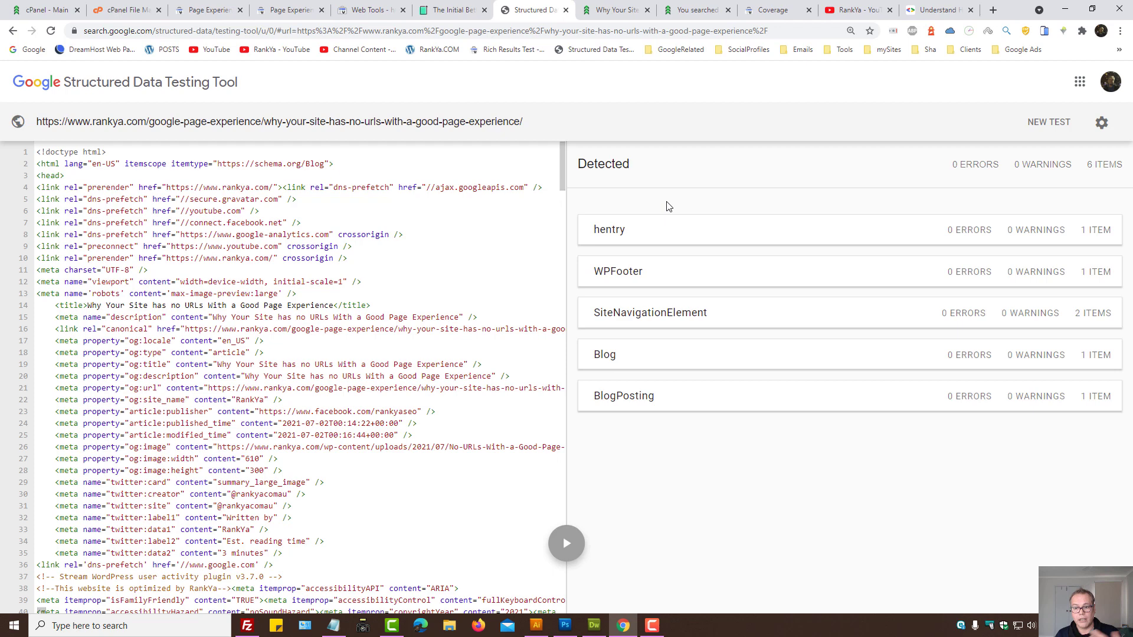
click(672, 49)
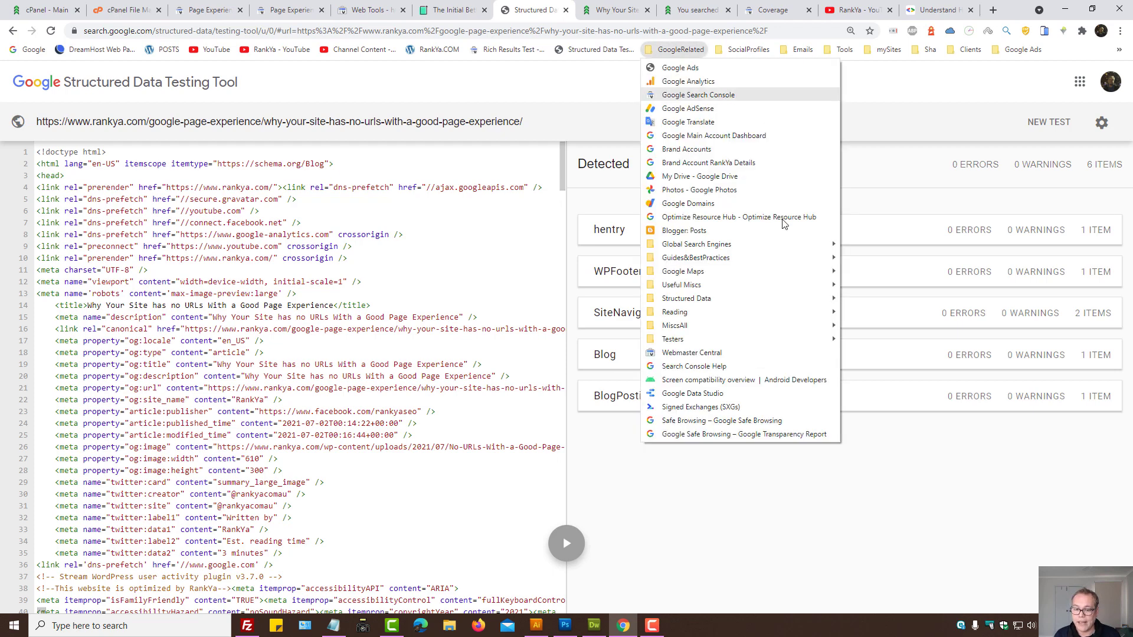
mouse_move(714, 245)
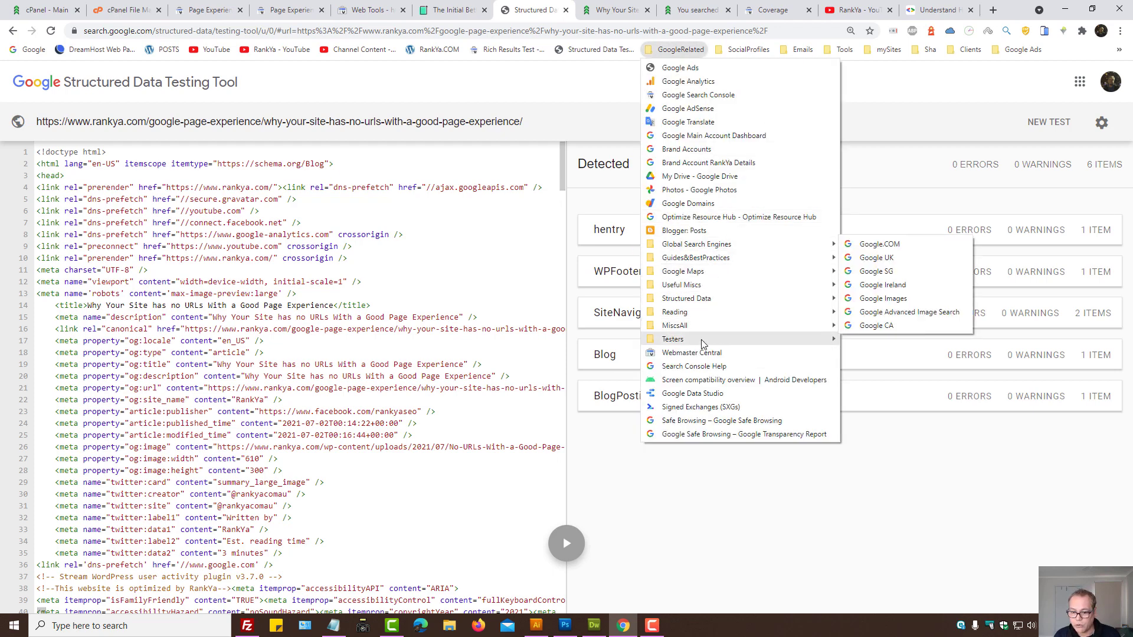
mouse_move(705, 341)
click(881, 353)
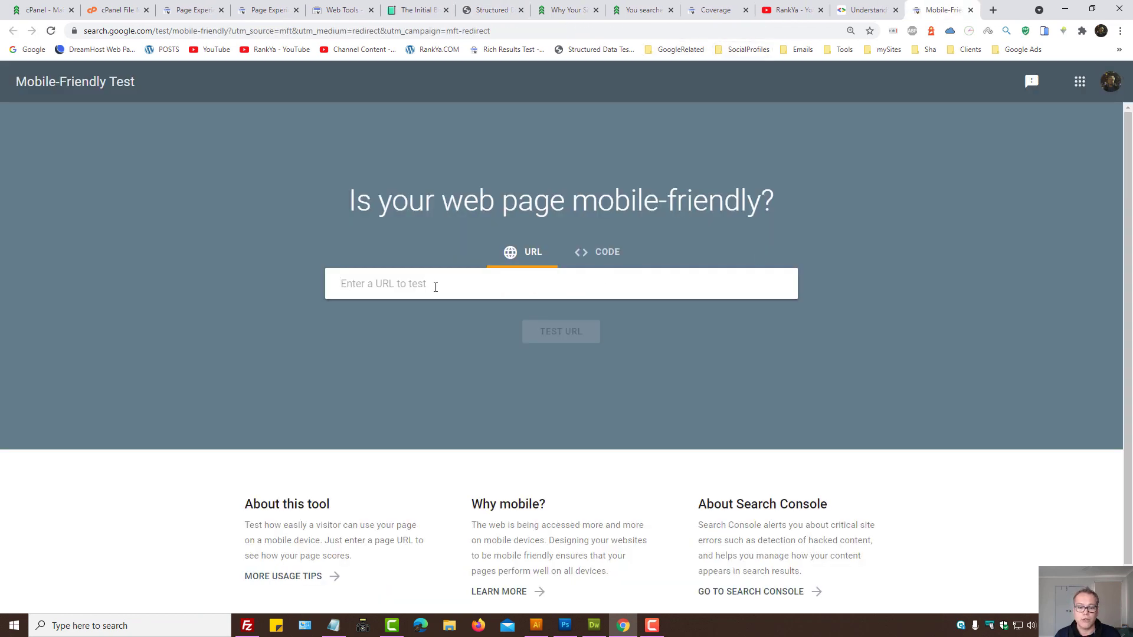
click(566, 10)
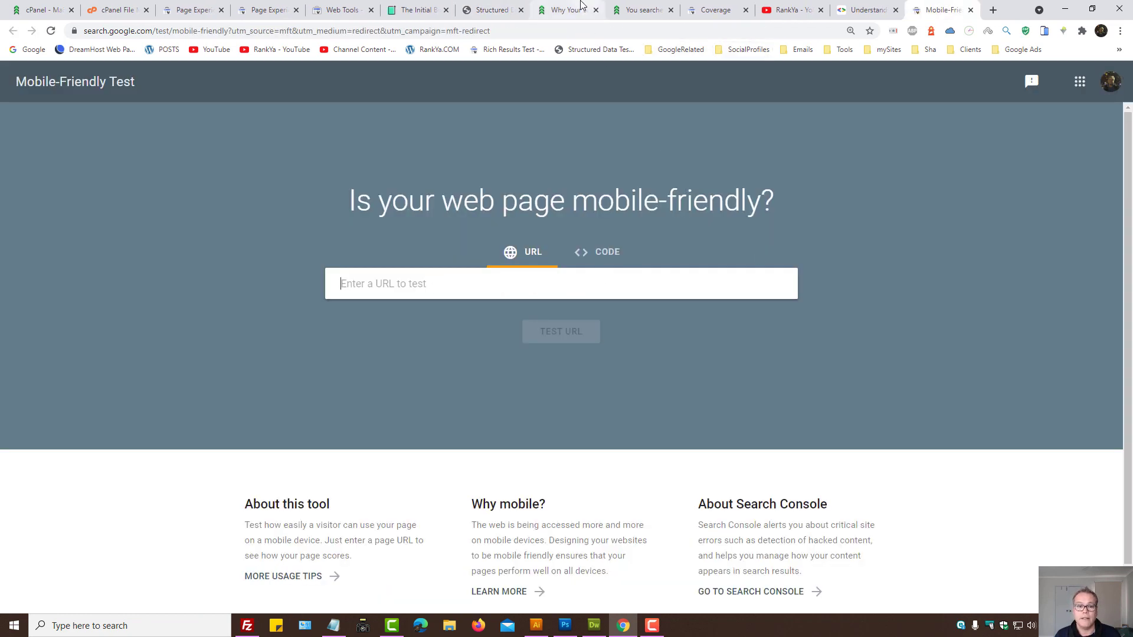
click(164, 32)
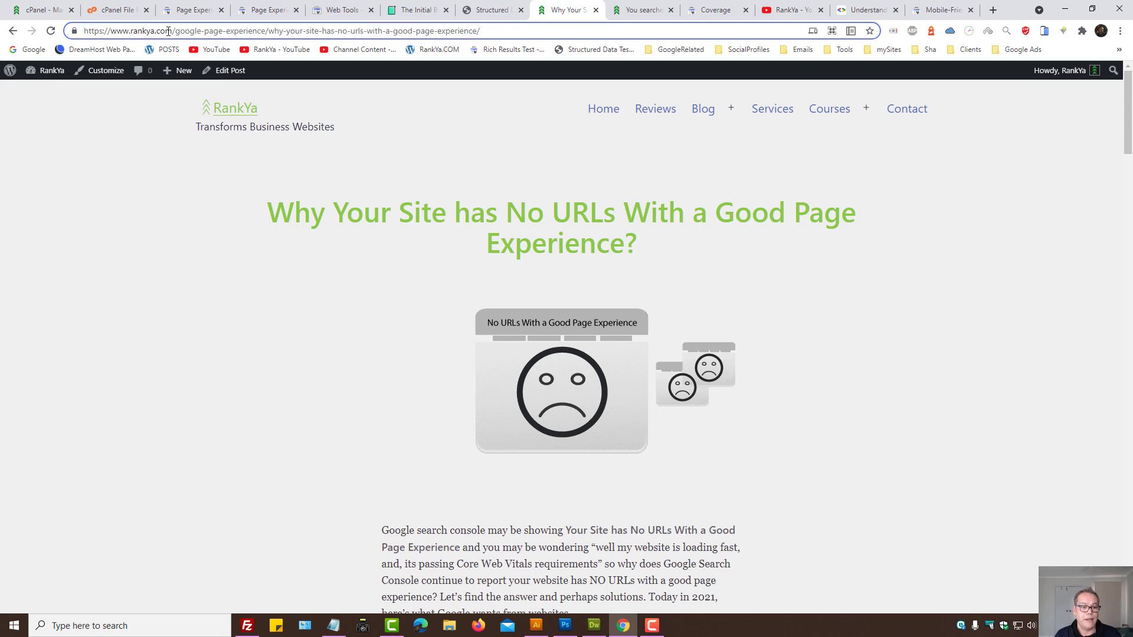
drag(174, 32, 97, 245)
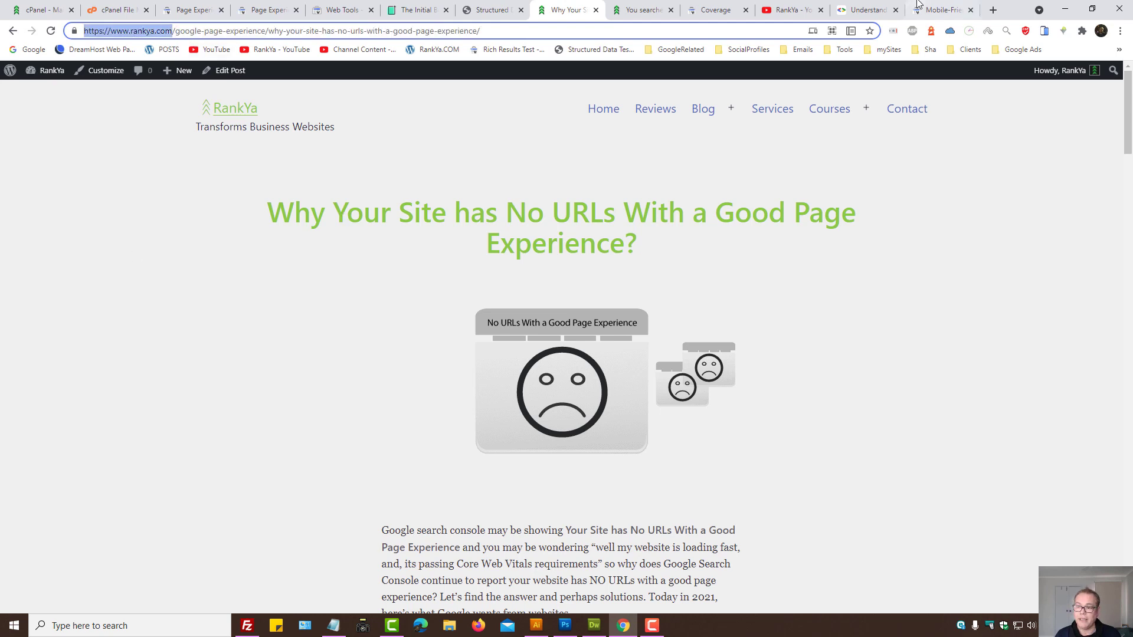
click(941, 10)
key(ctrl+v)
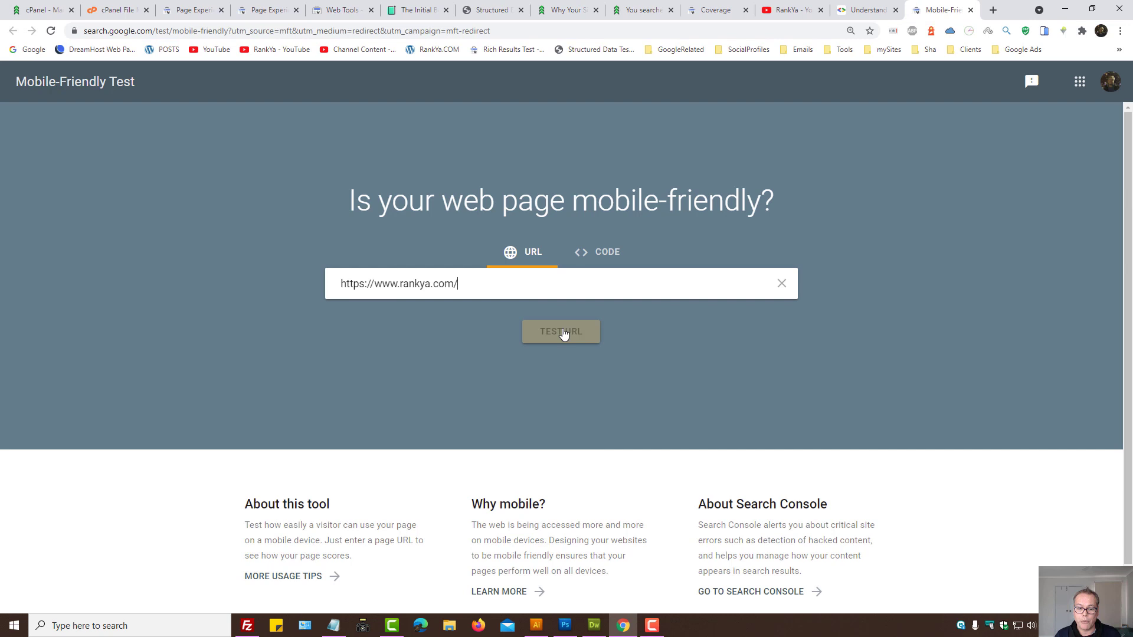
key(Return)
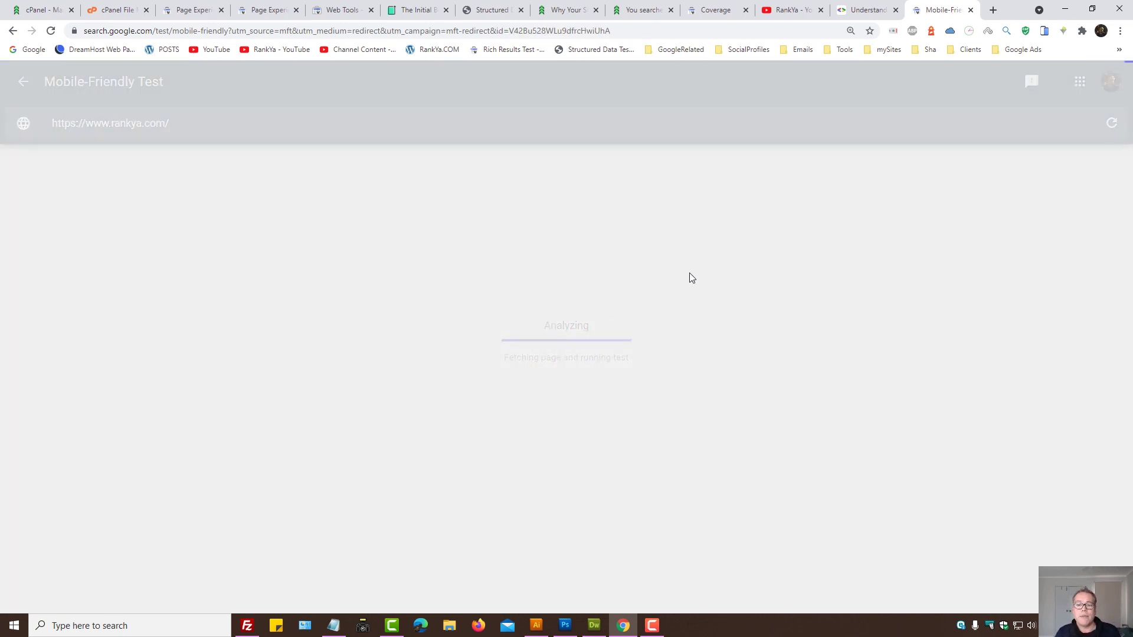
Preview the article as an iPhone 6/7/8 in DevTools, then view the 'Page is mobile friendly' result.
click(587, 6)
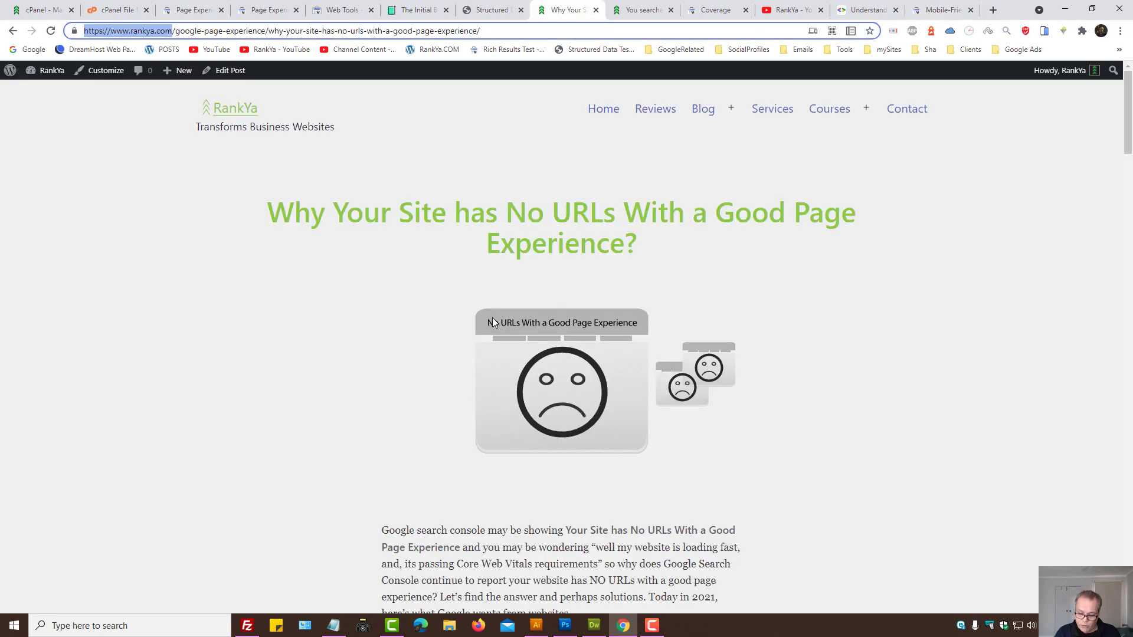
key(F12)
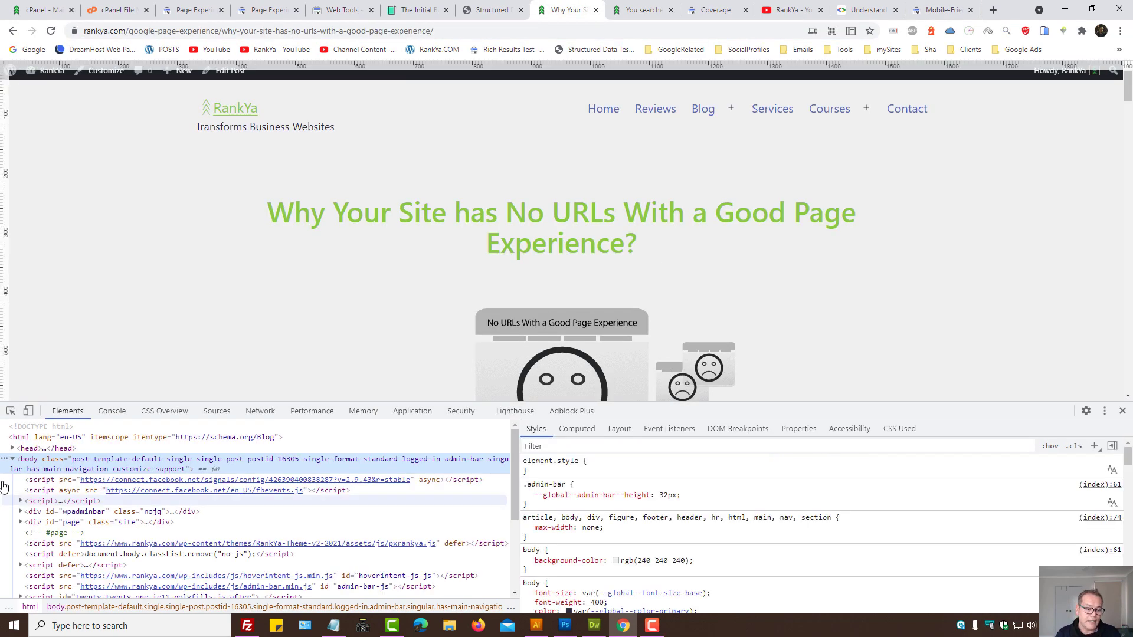
click(29, 411)
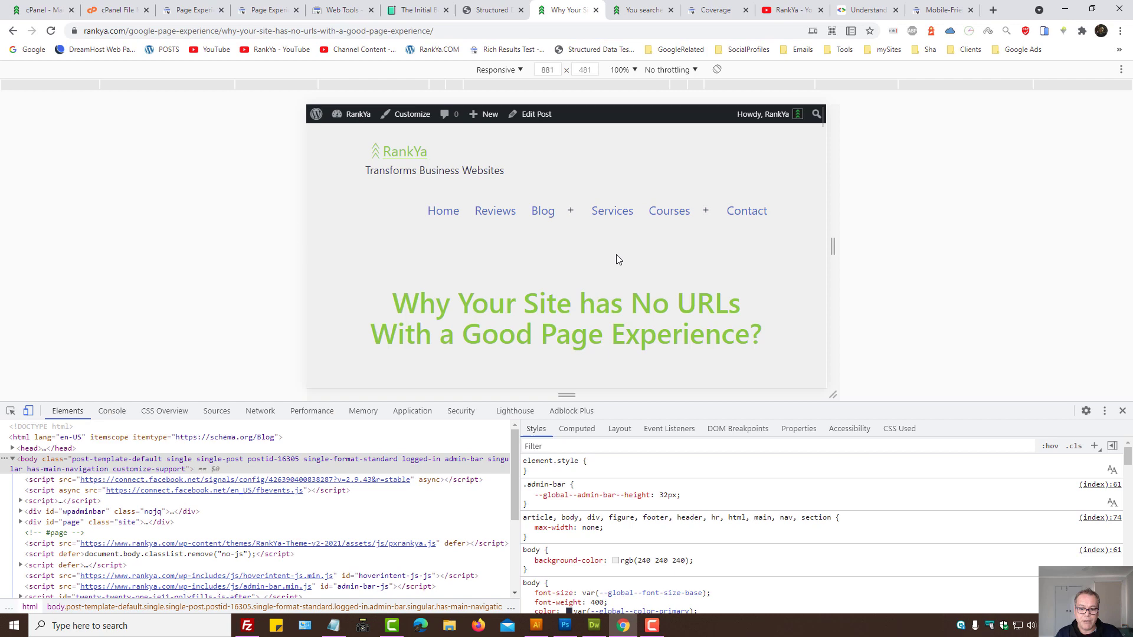
click(507, 69)
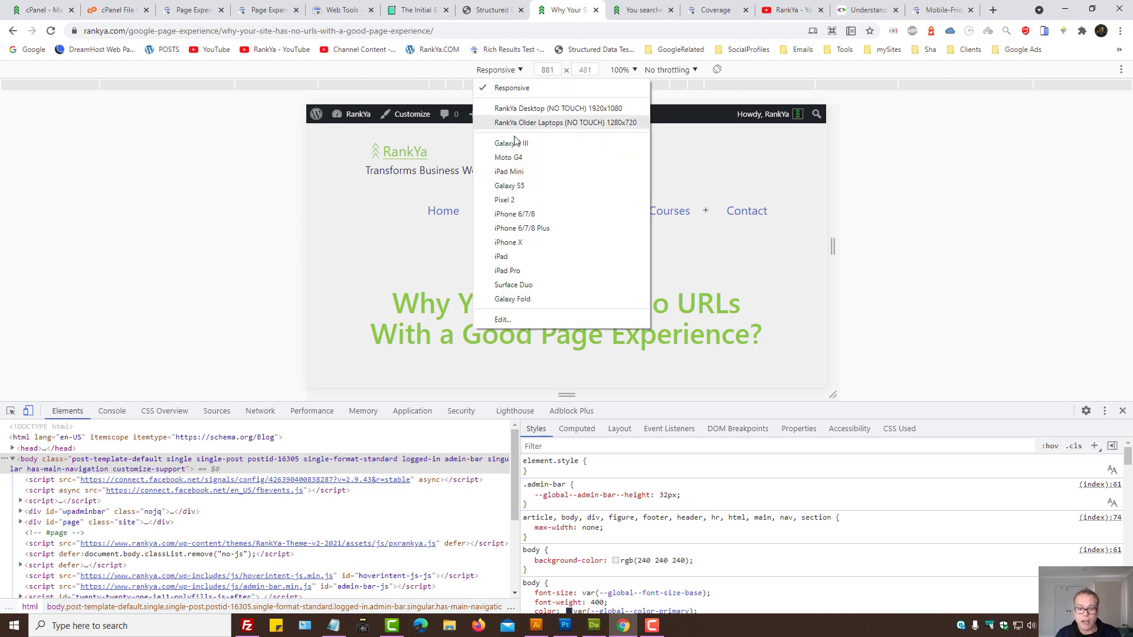
click(515, 214)
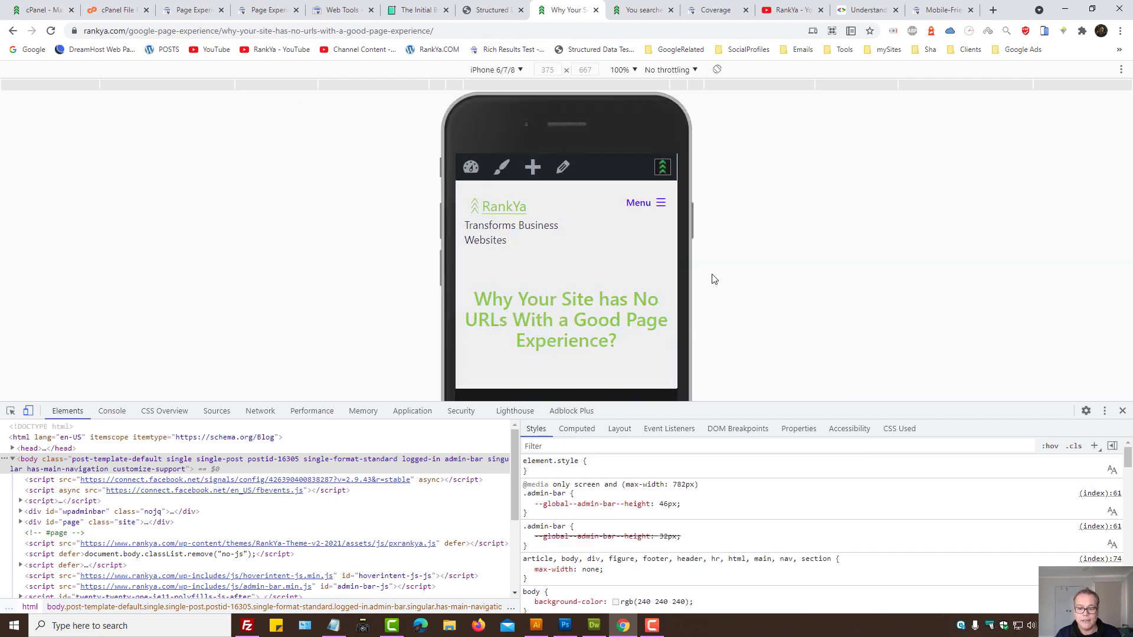
drag(832, 403, 829, 461)
scroll(554, 302, down, 15)
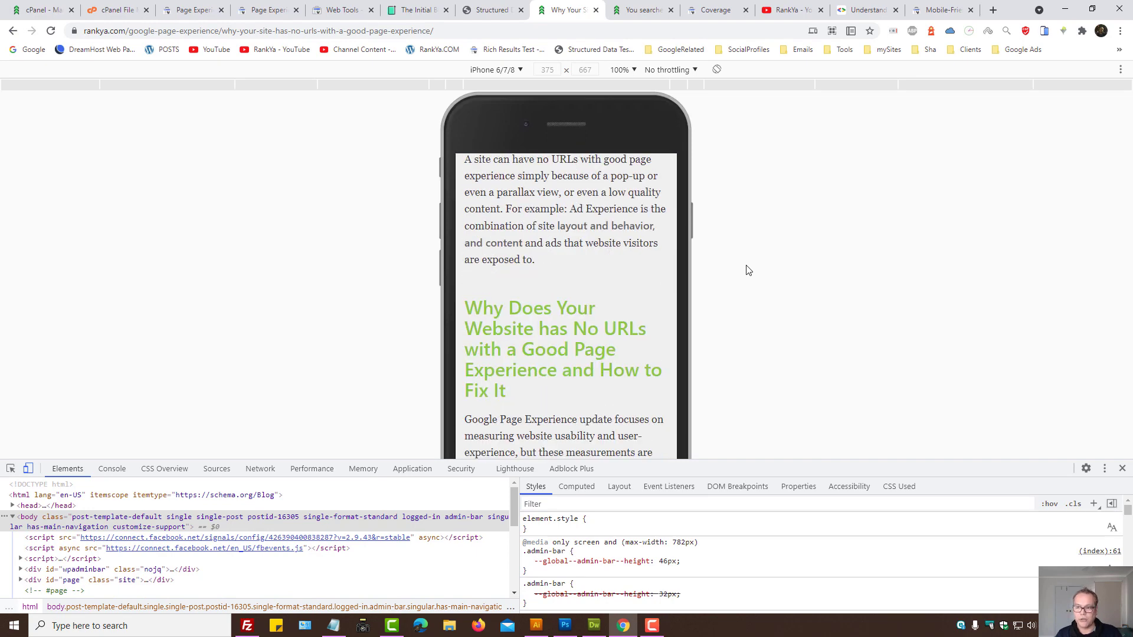
click(943, 10)
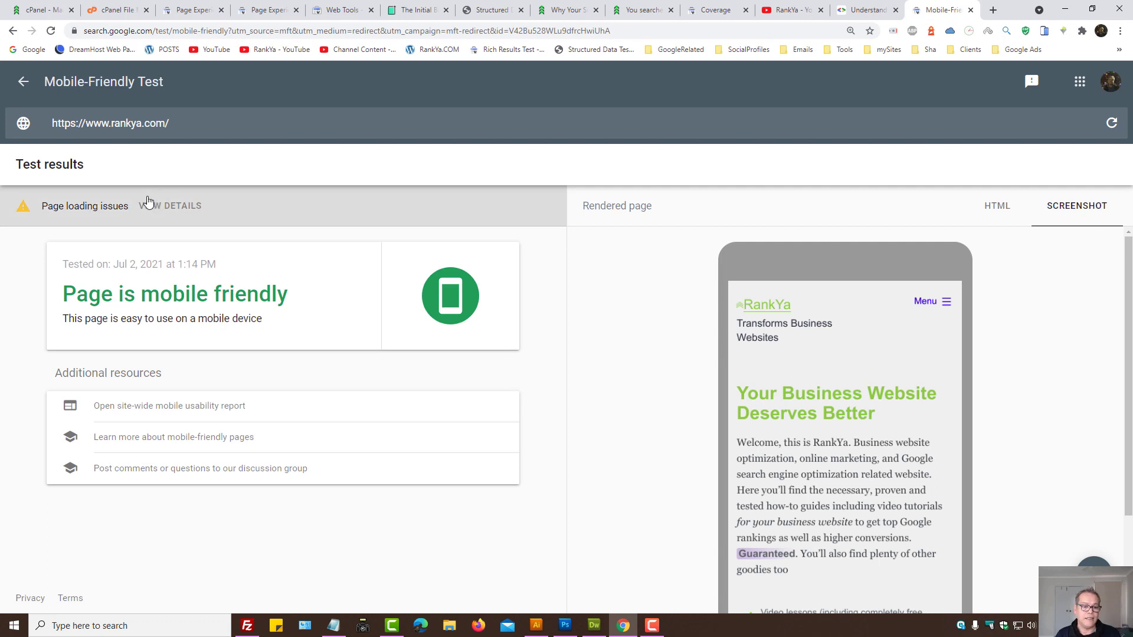
click(117, 212)
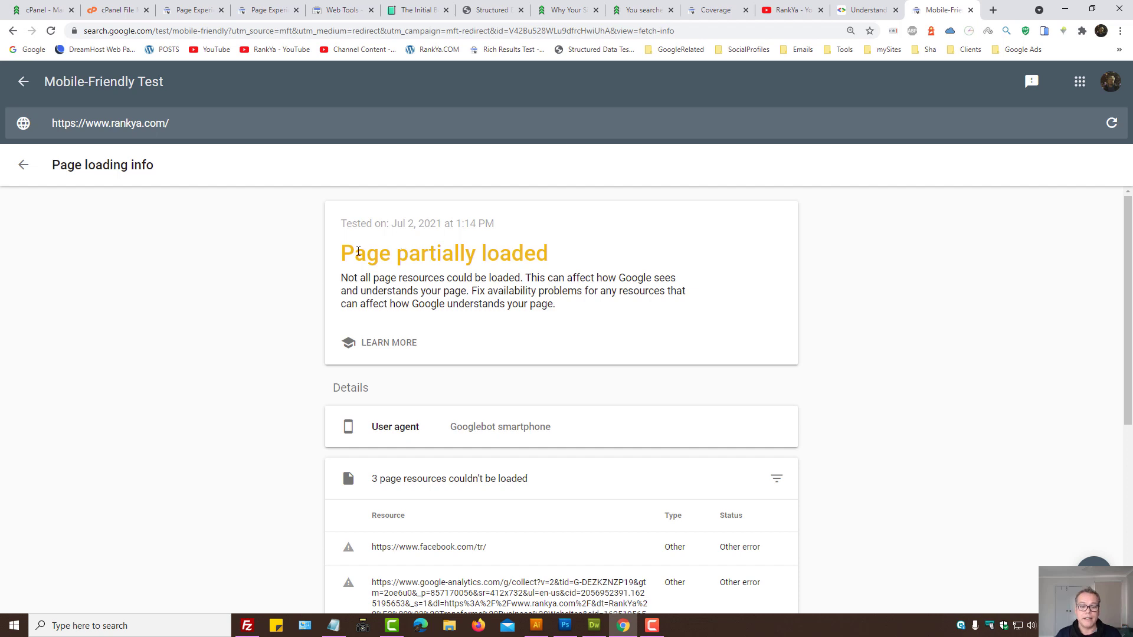
drag(358, 252, 564, 261)
click(541, 275)
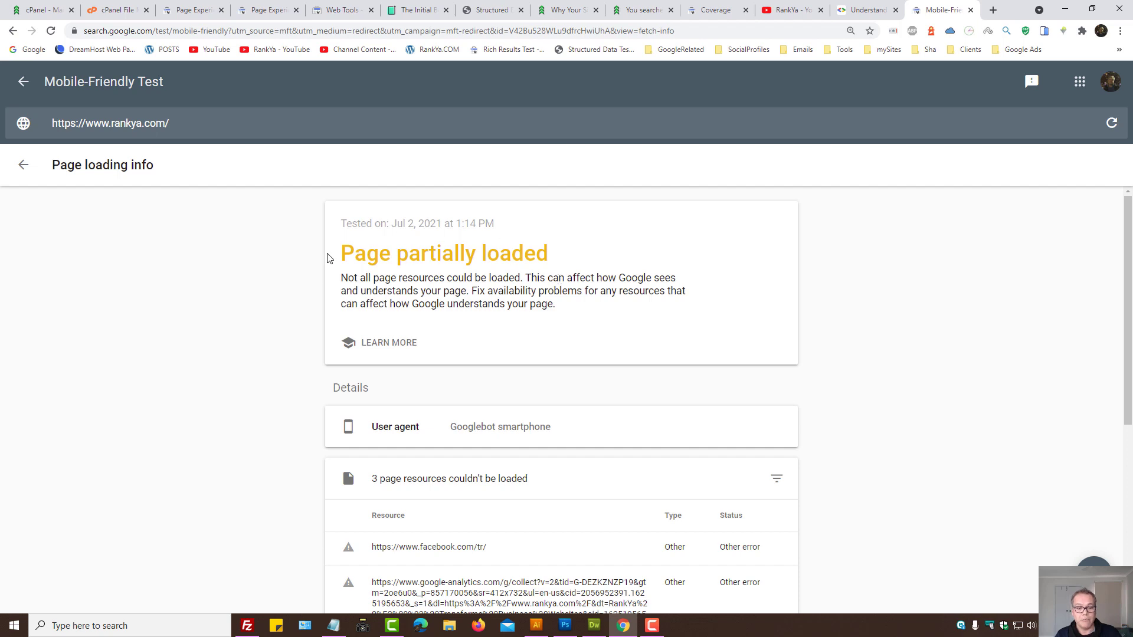
drag(329, 255, 564, 255)
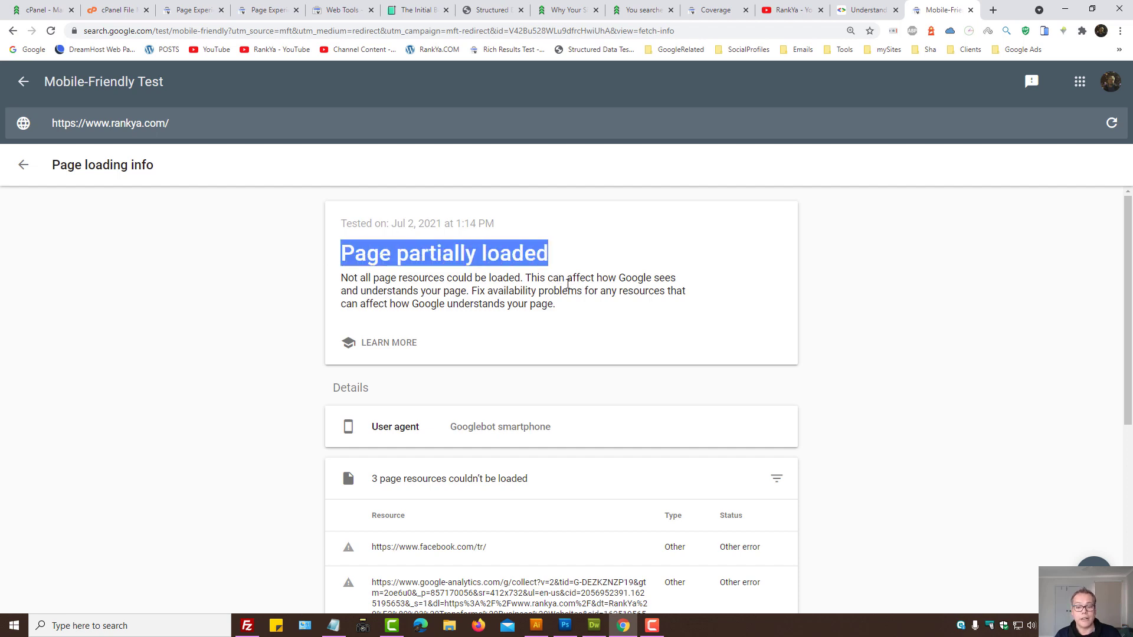
click(569, 284)
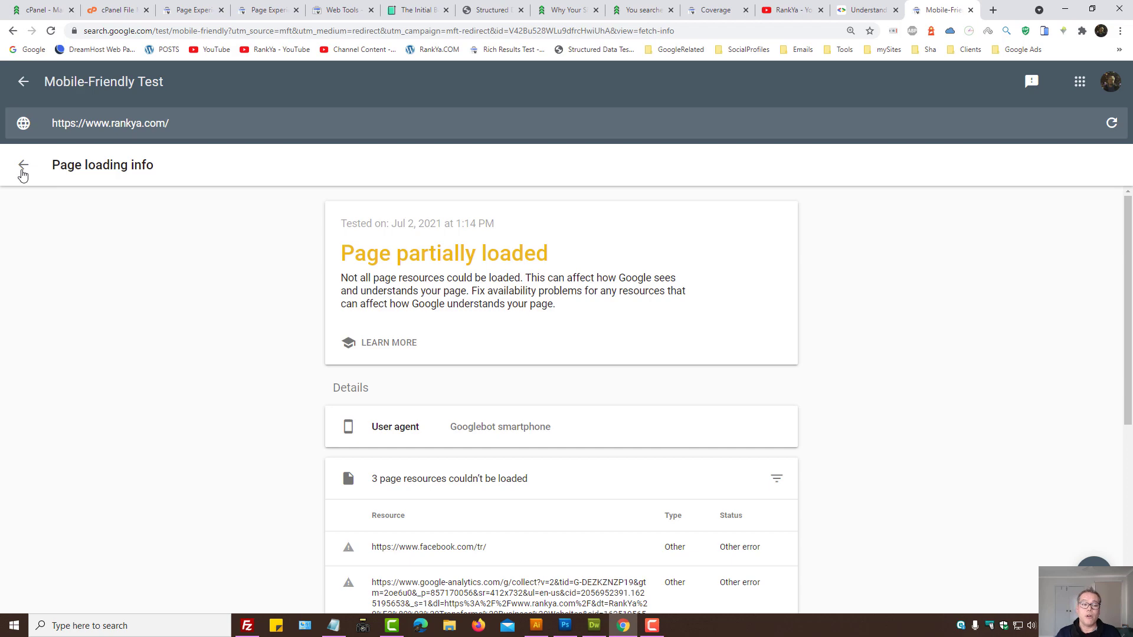
click(23, 166)
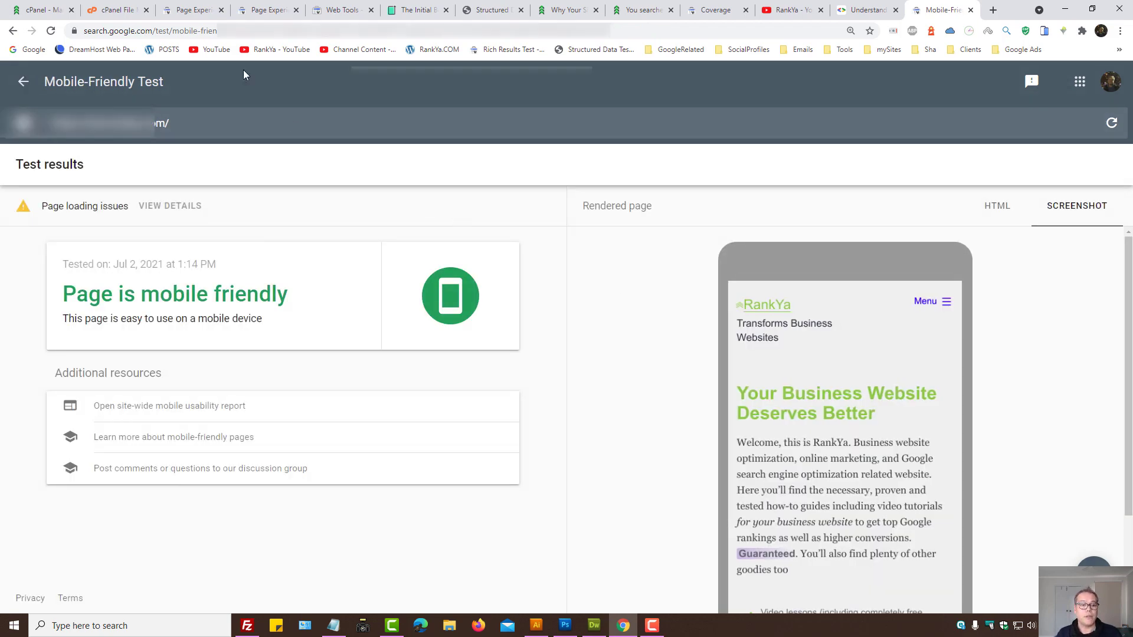
Review rankya.com's page experience signals (79% good, 16 Core Web Vitals failures), then return to the article.
click(192, 10)
drag(419, 232, 864, 235)
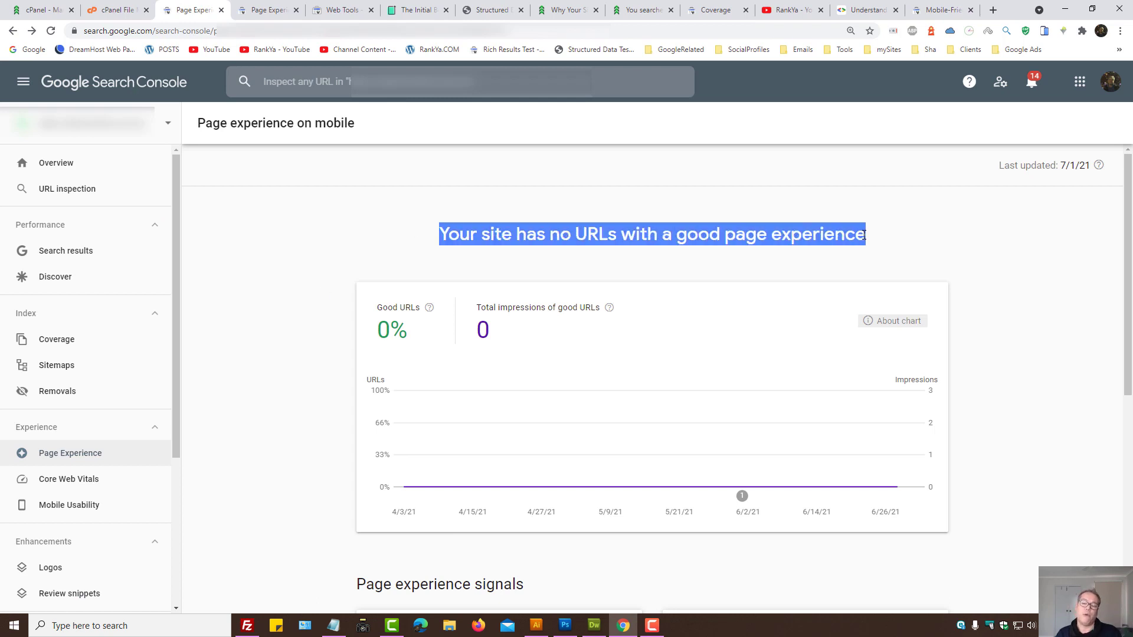
click(260, 11)
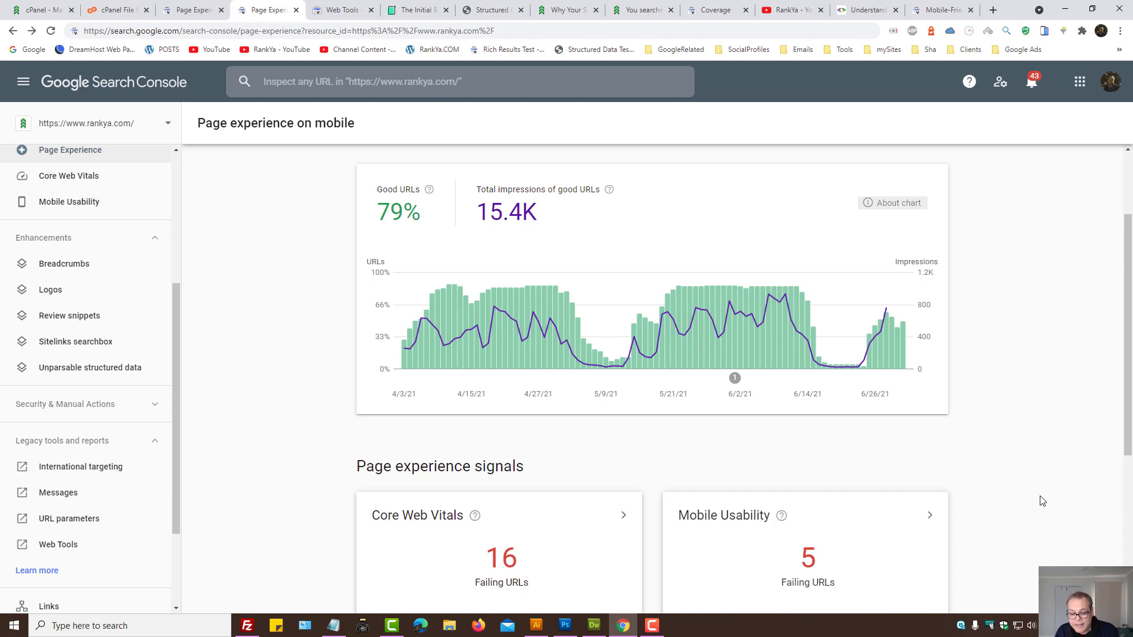
scroll(1043, 501, down, 1)
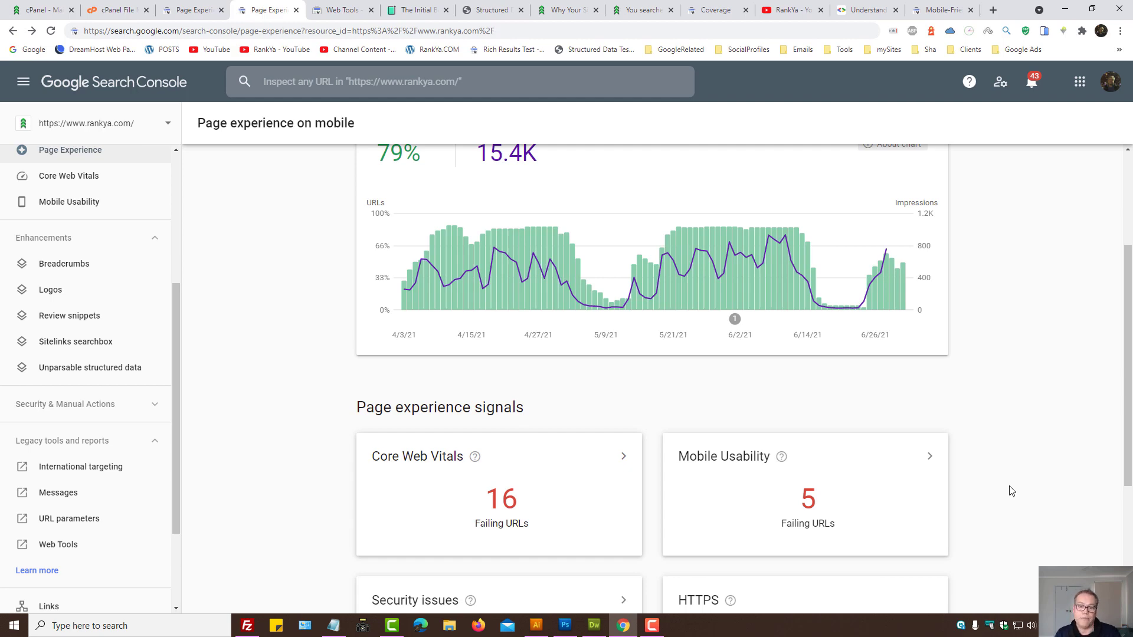
click(565, 8)
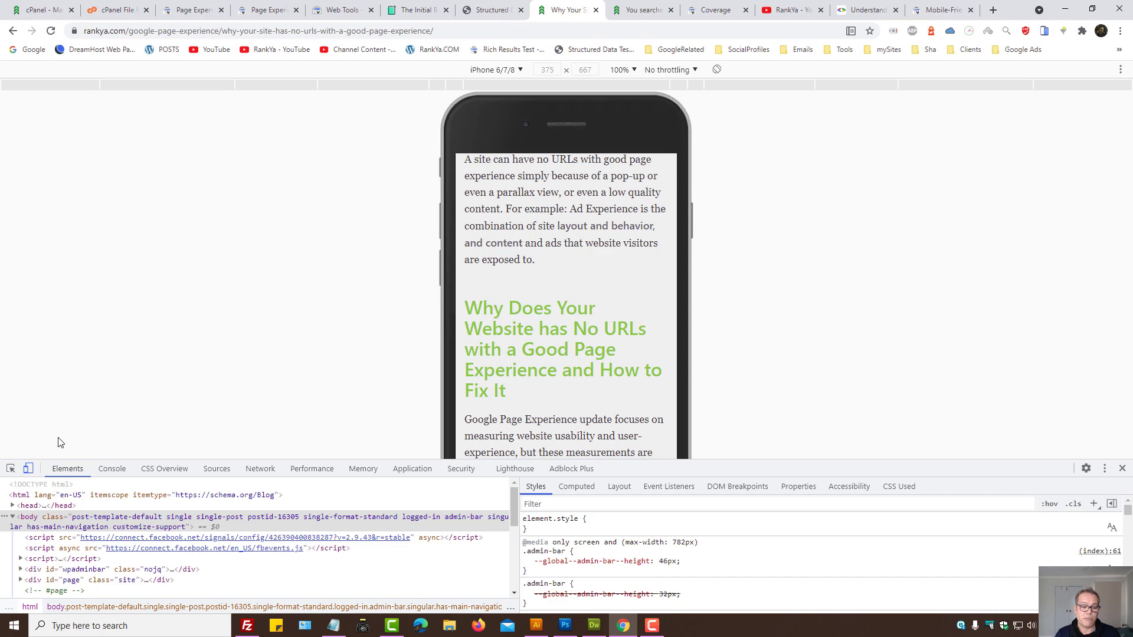
Turn off device emulation and open the Core Web Vitals category and Contact pages in new tabs.
click(28, 469)
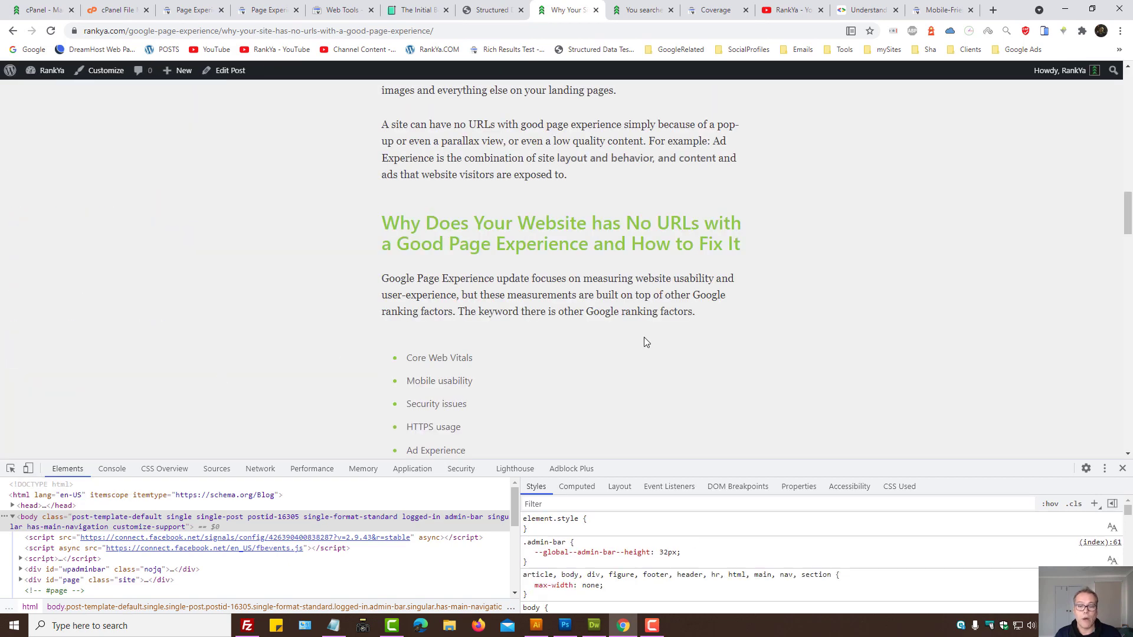
click(941, 9)
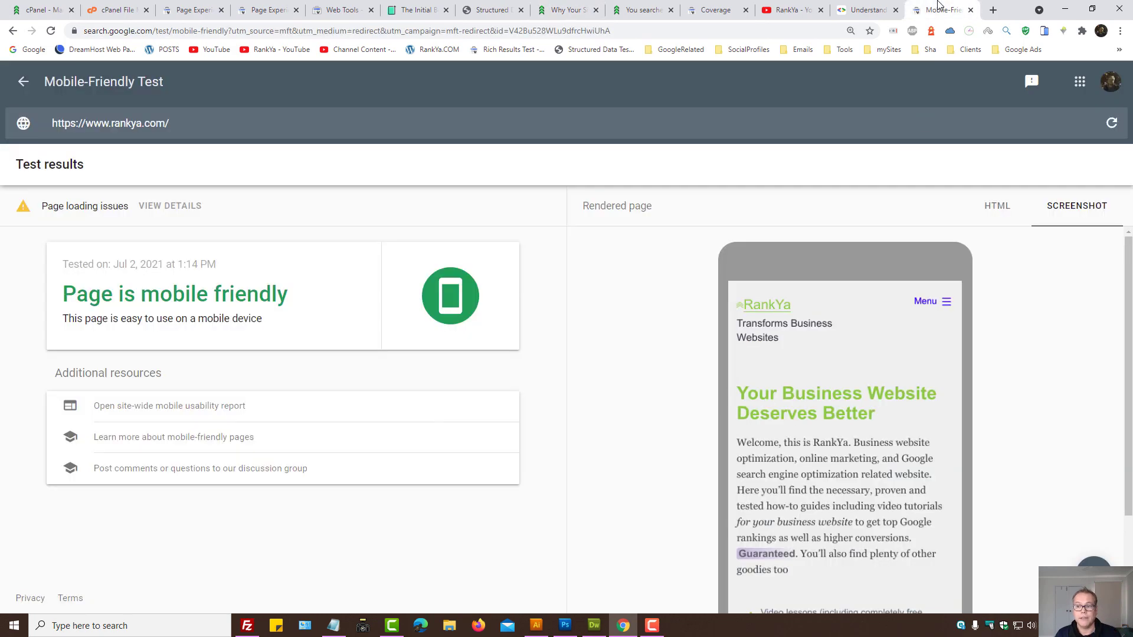
click(565, 10)
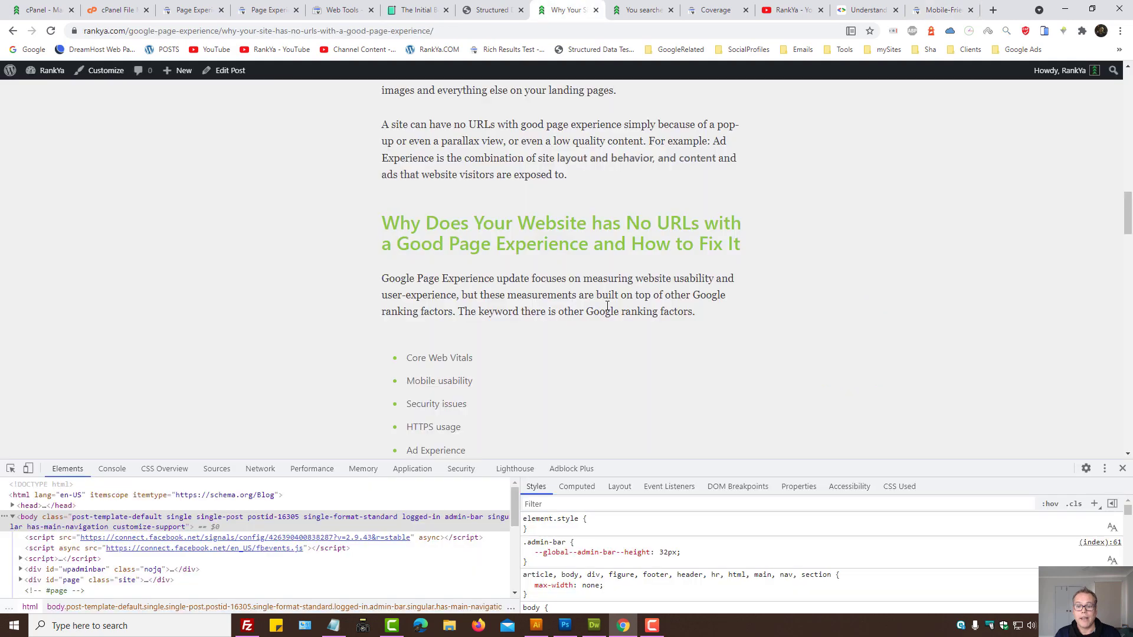
scroll(686, 266, up, 10)
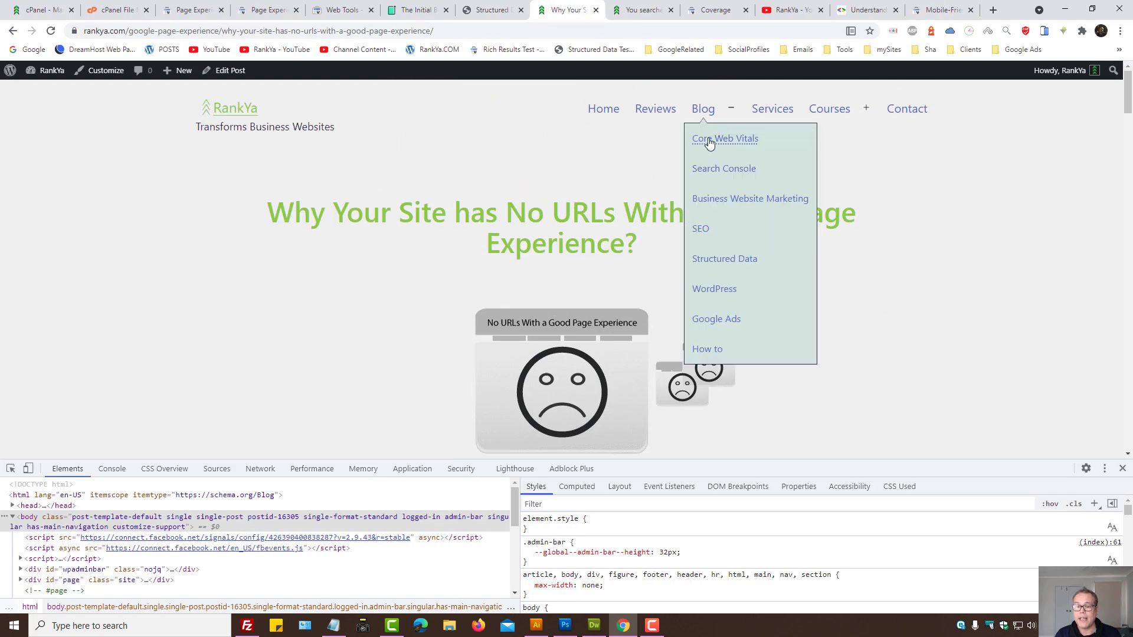
middle_click(756, 165)
middle_click(915, 110)
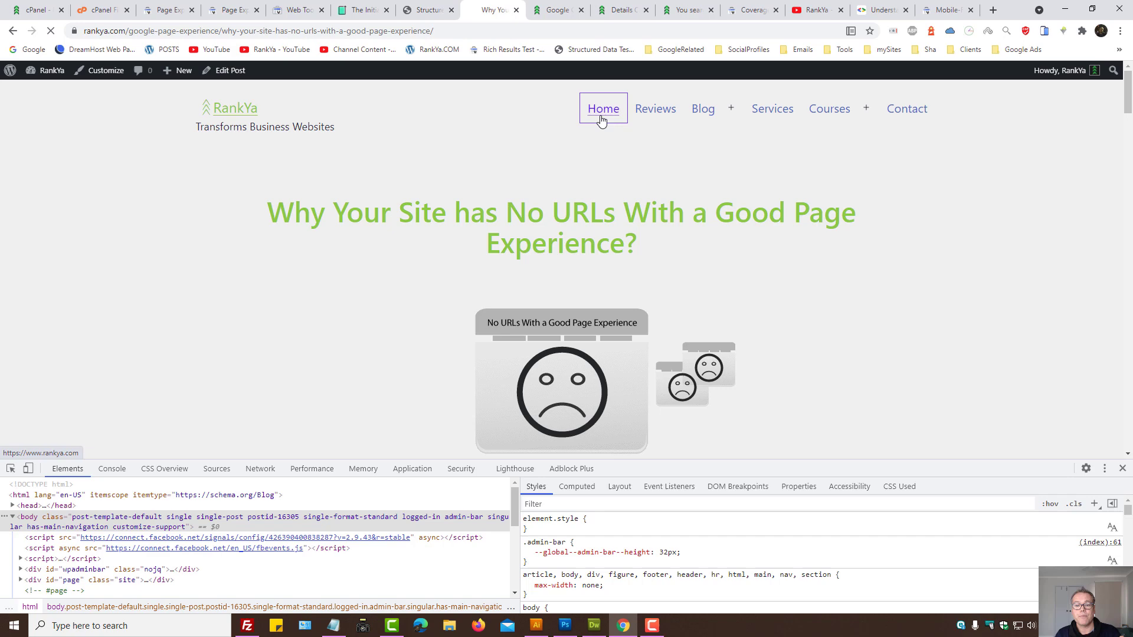
Look through the Core Web Vitals, homepage and Contact tabs, then return to the Mobile-Friendly Test results.
key(ctrl+Tab)
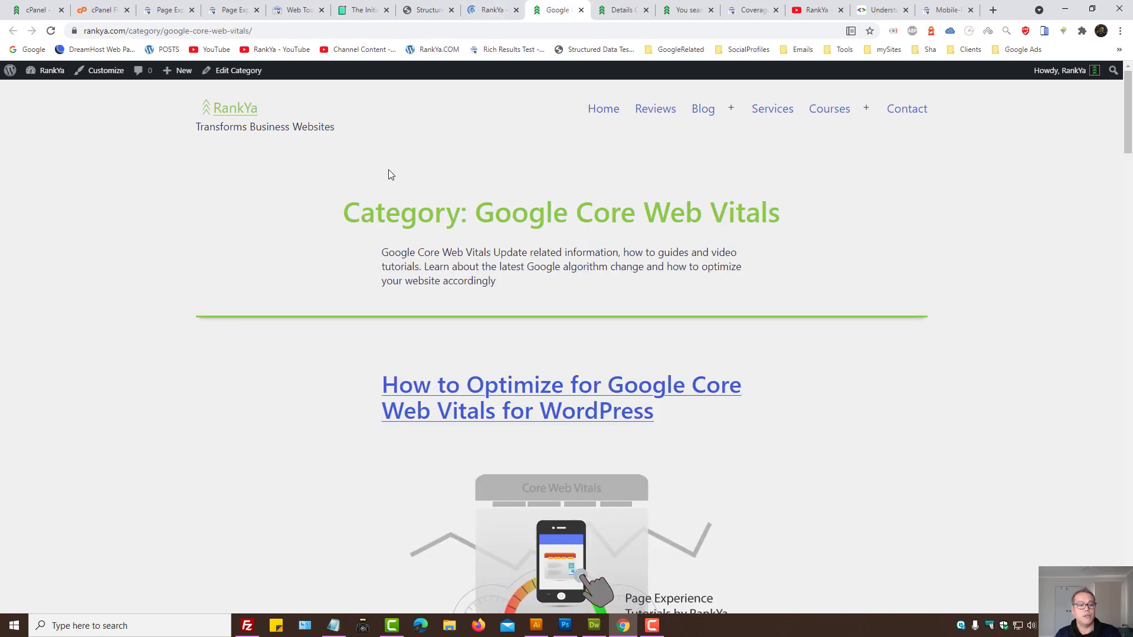
click(498, 7)
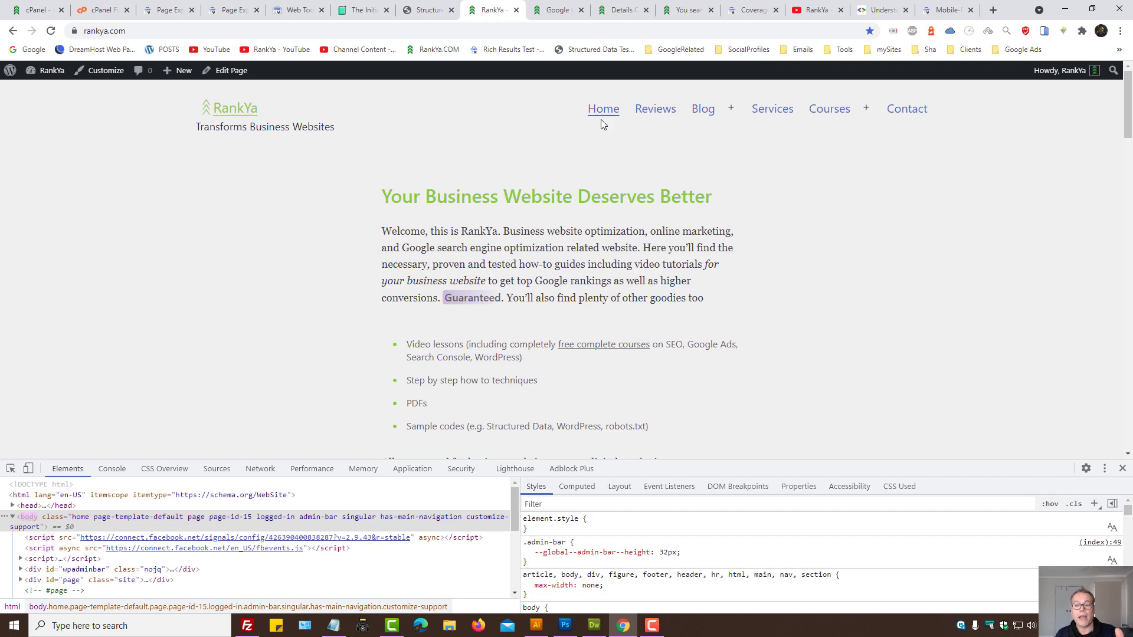
click(617, 8)
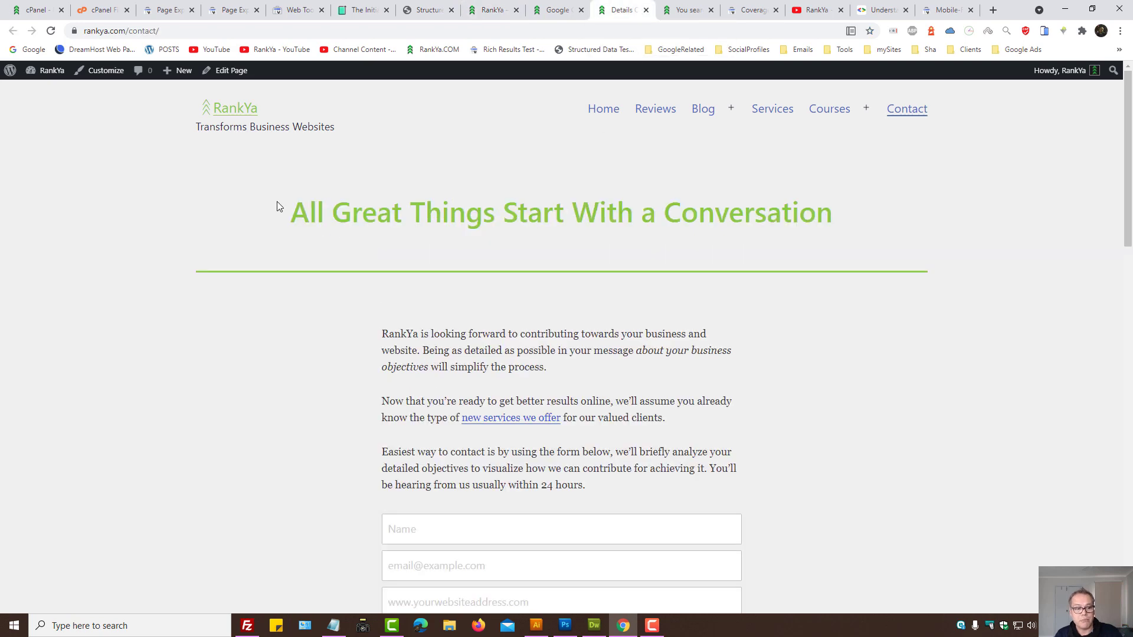
click(495, 10)
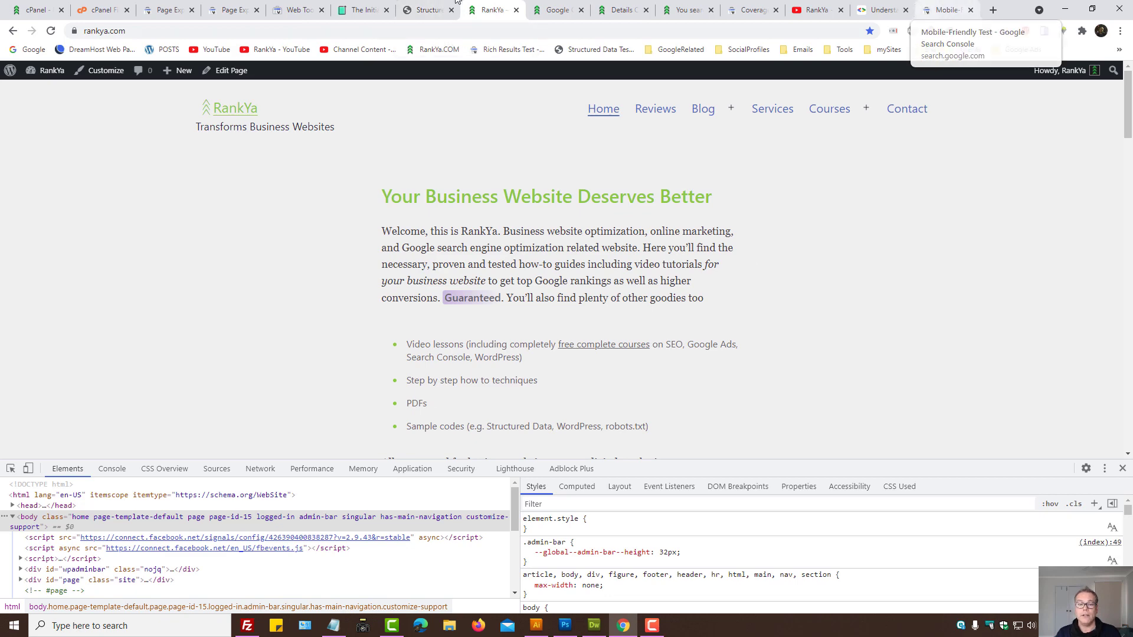
click(423, 9)
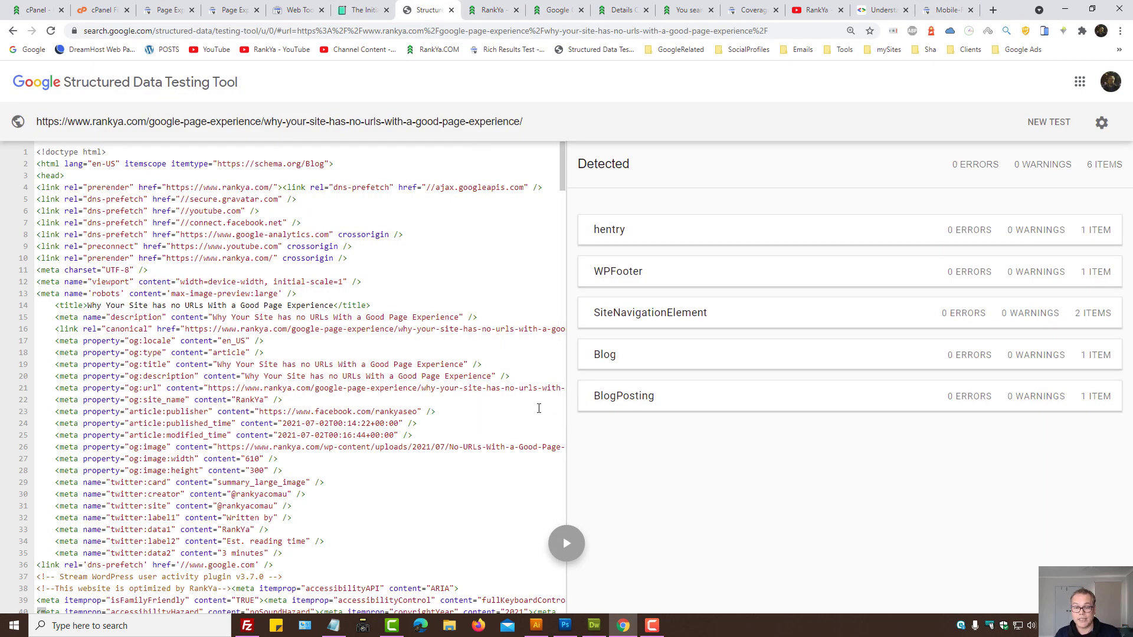
click(942, 10)
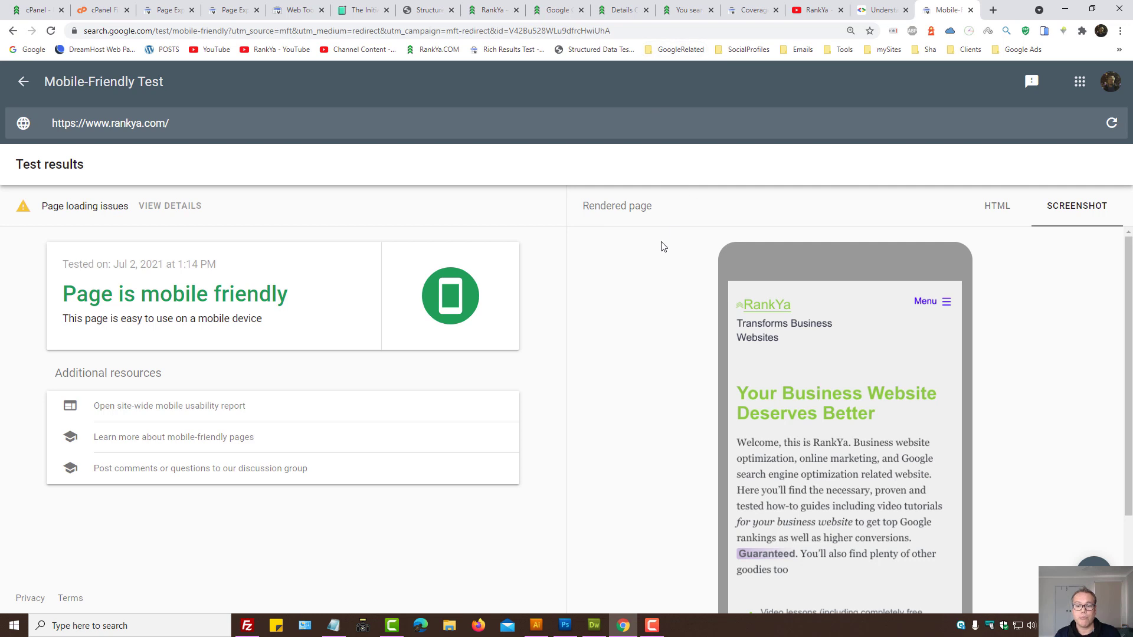
Open PageSpeed Insights from the Testers bookmarks in a new tab, then return to the Page Experience report.
click(687, 52)
mouse_move(684, 339)
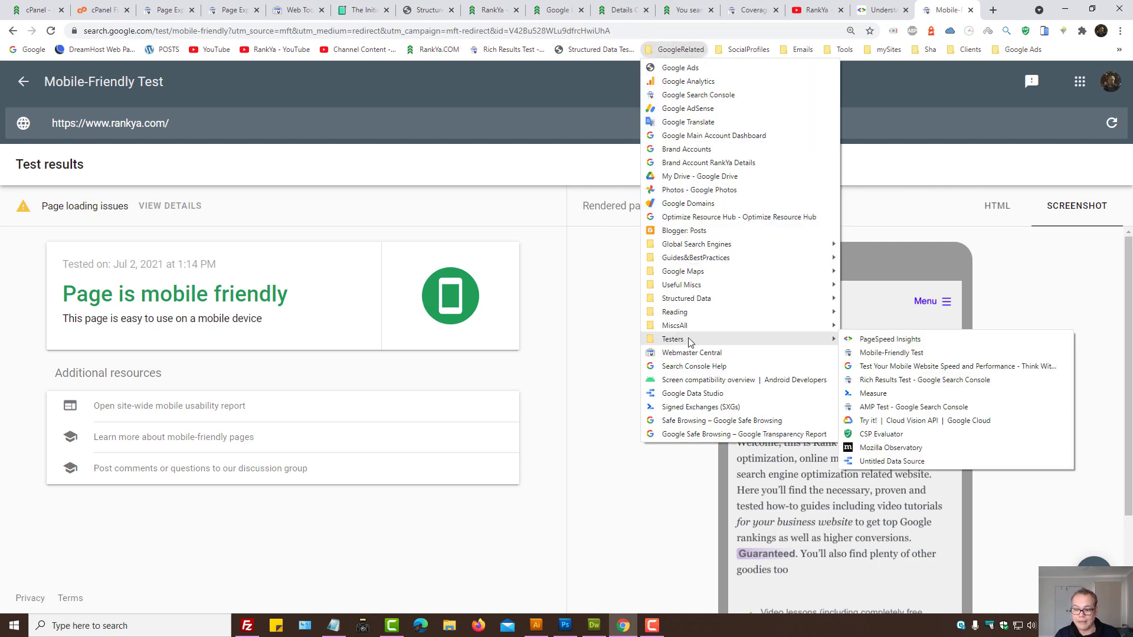
middle_click(884, 340)
click(951, 10)
click(951, 10)
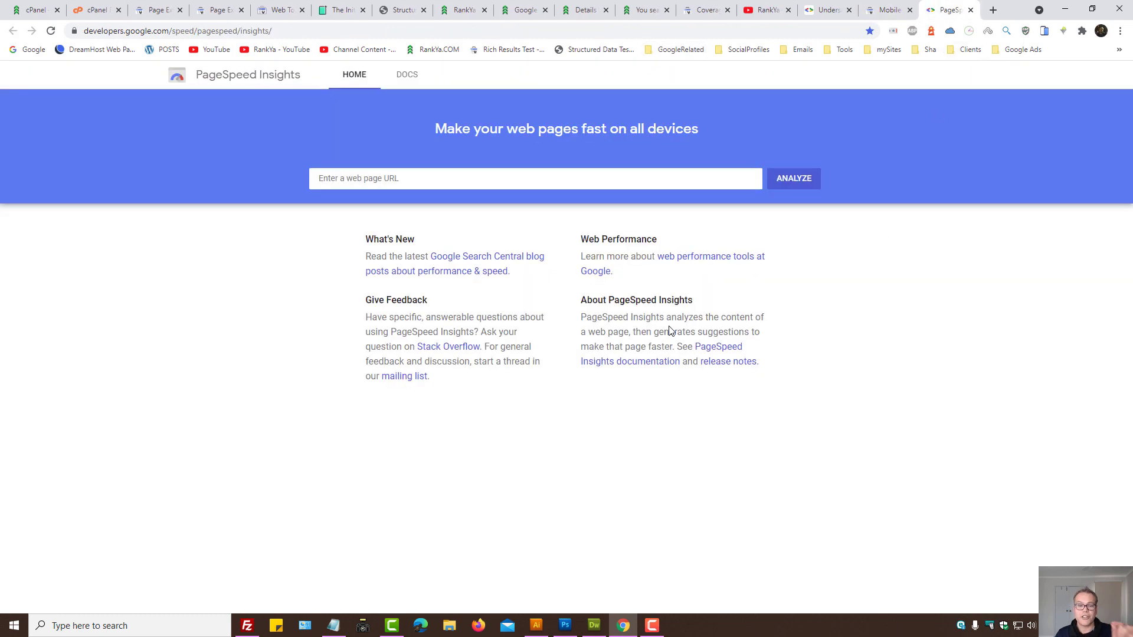
click(371, 178)
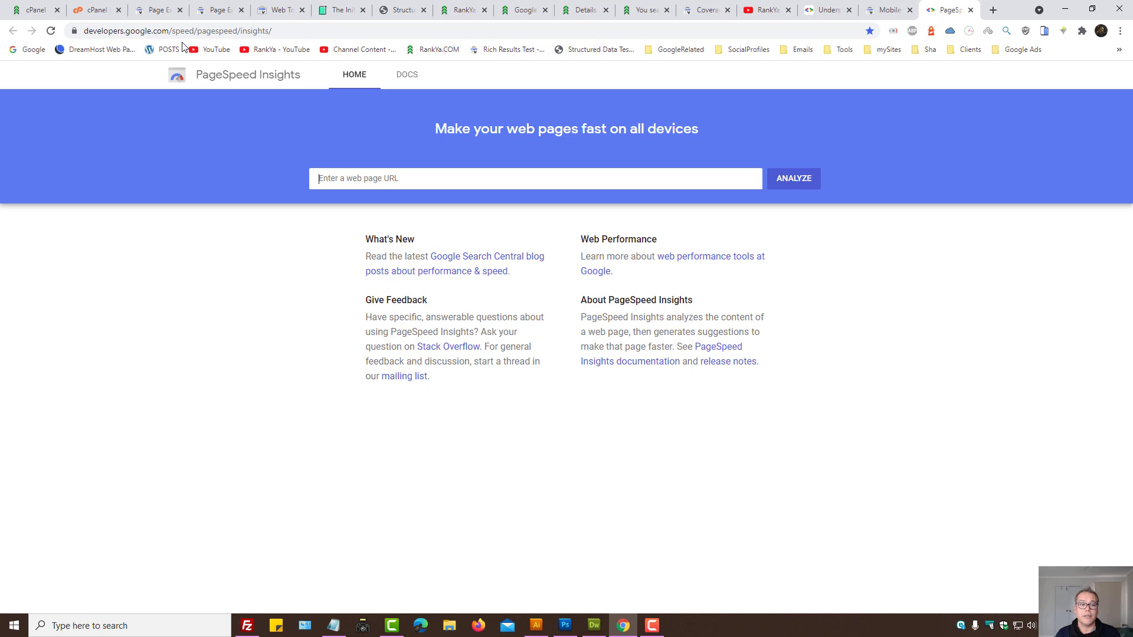
click(157, 10)
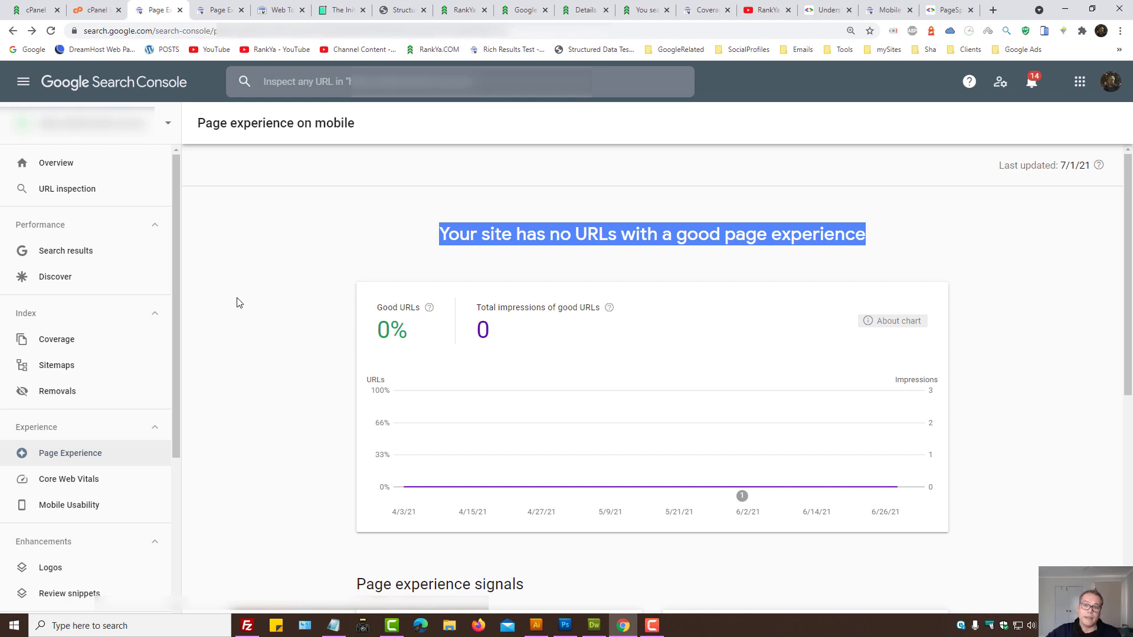
Open Settings > Crawl stats for rankya.com and scroll to the Crawl requests breakdown cards.
click(279, 233)
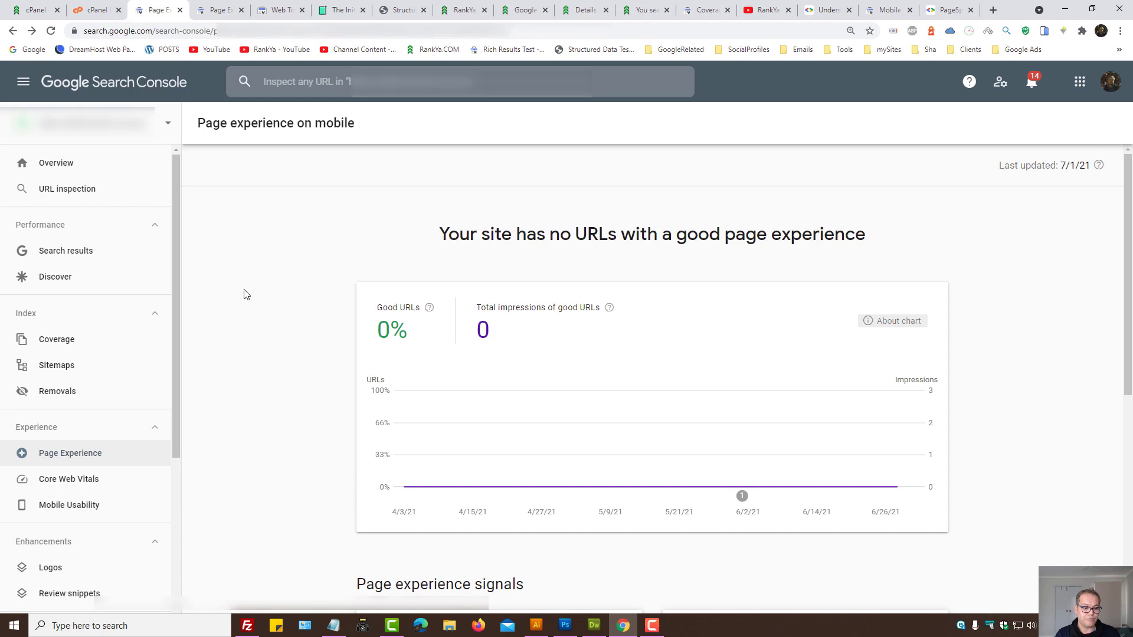
scroll(215, 331, down, 4)
scroll(101, 403, down, 4)
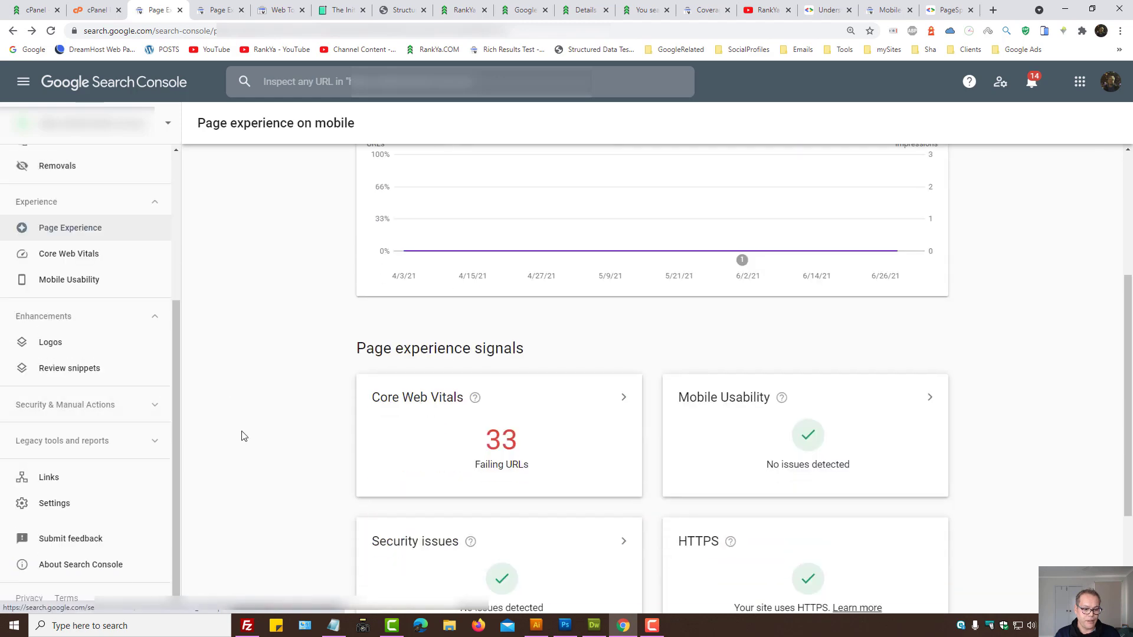
click(79, 504)
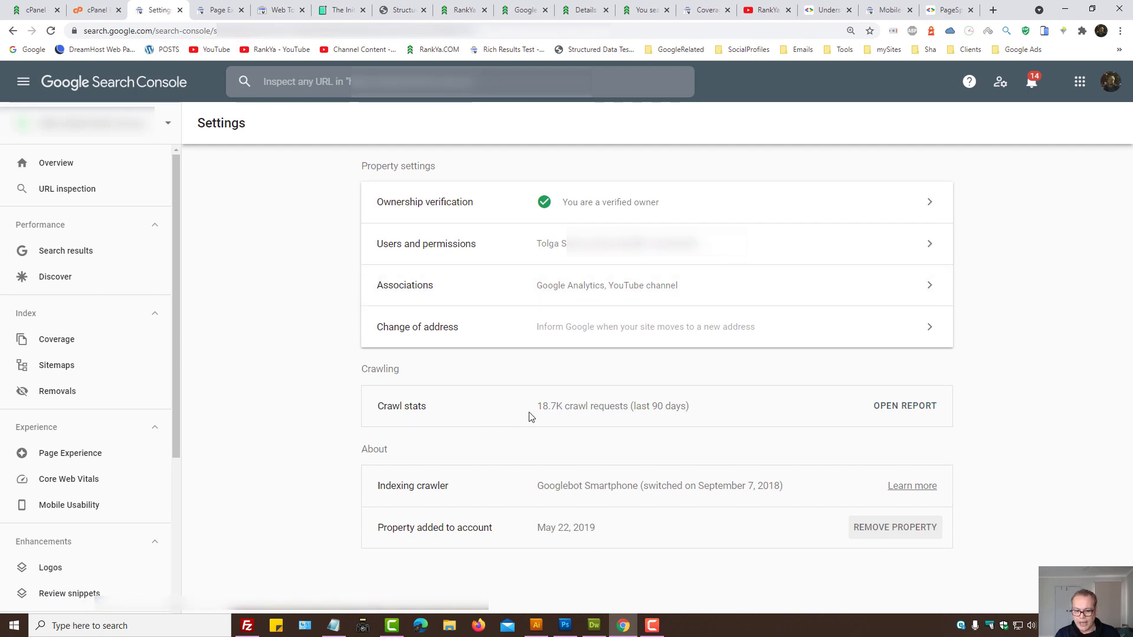
click(900, 410)
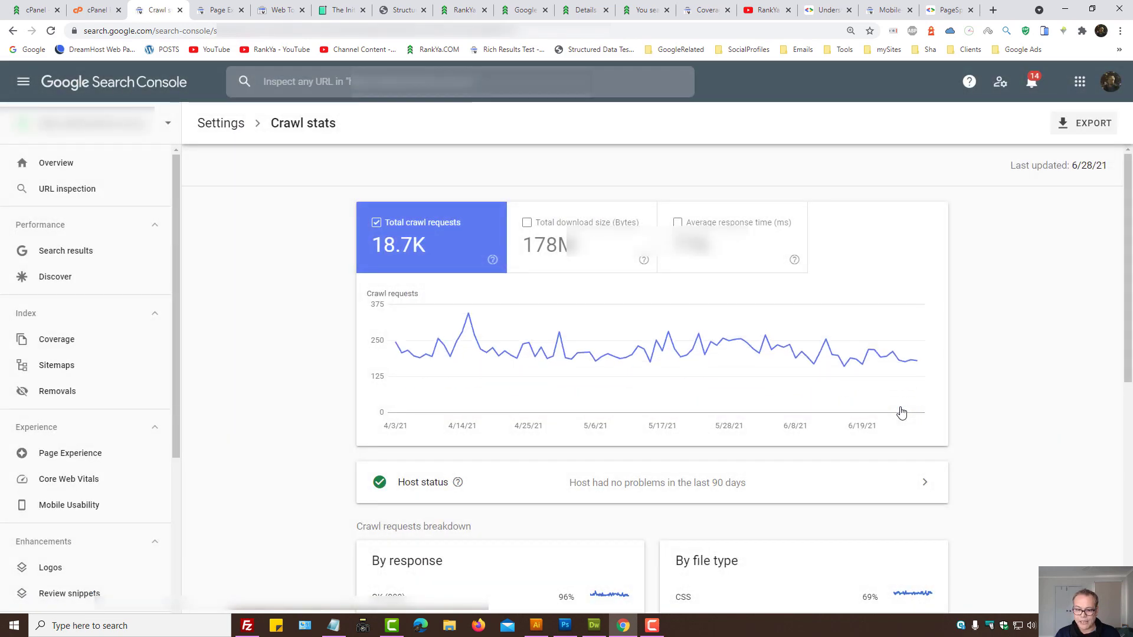
scroll(1012, 422, down, 5)
scroll(1016, 424, down, 1)
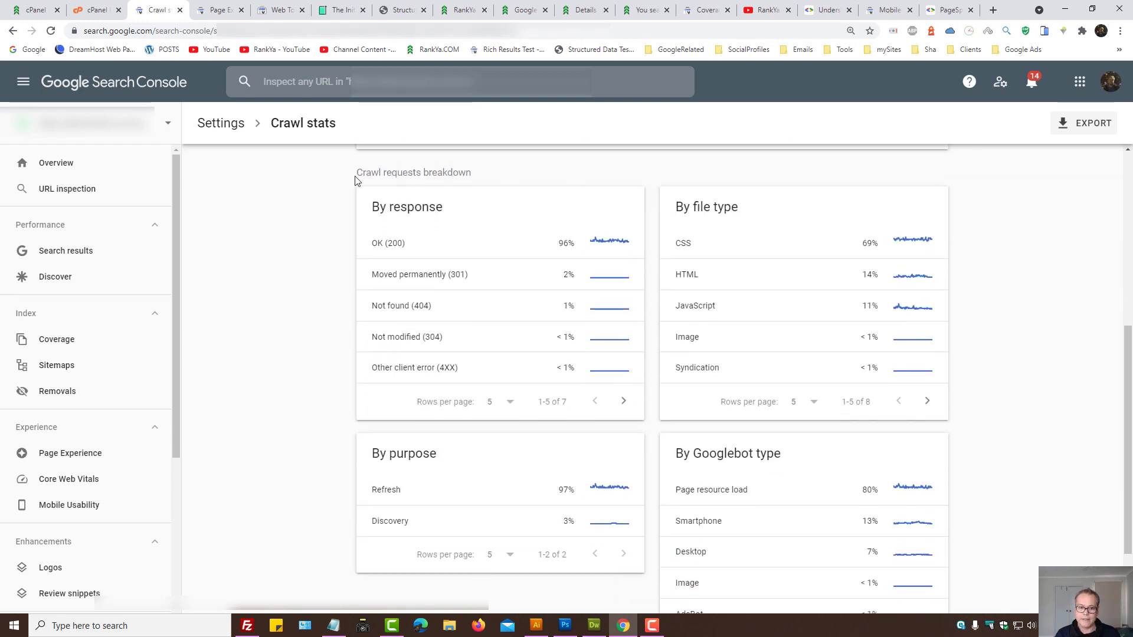
drag(357, 173, 496, 173)
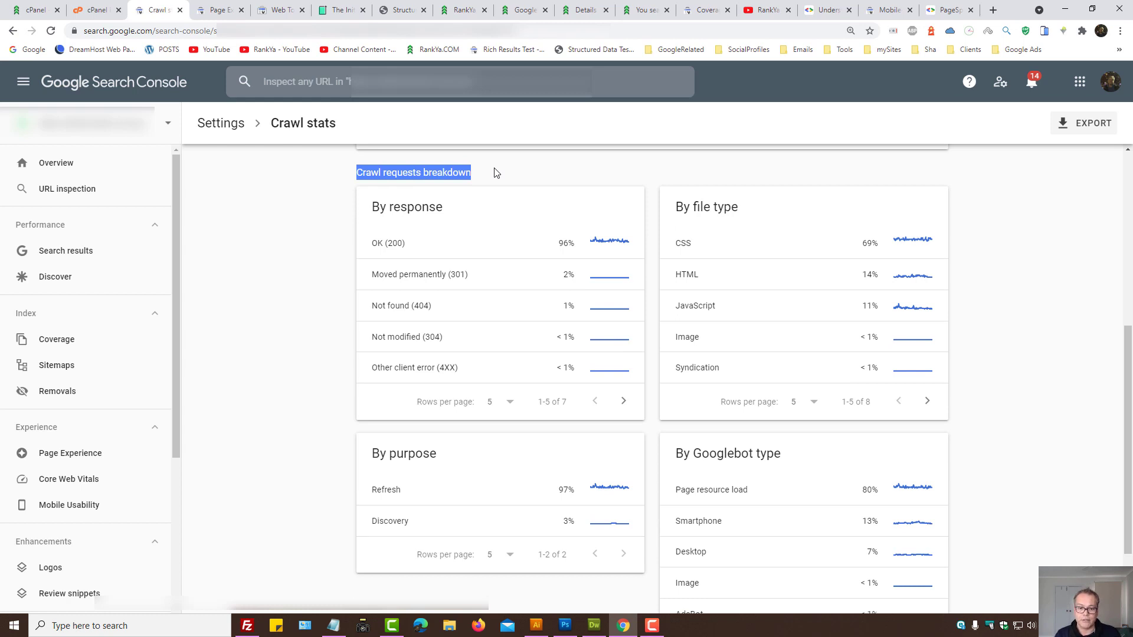
click(495, 172)
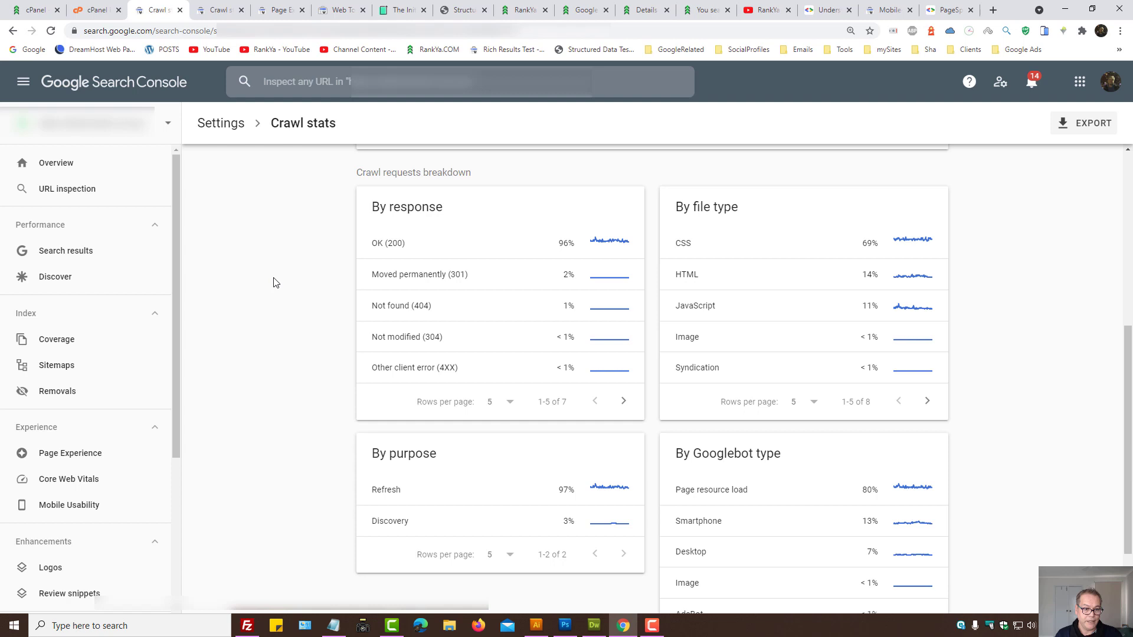
click(216, 6)
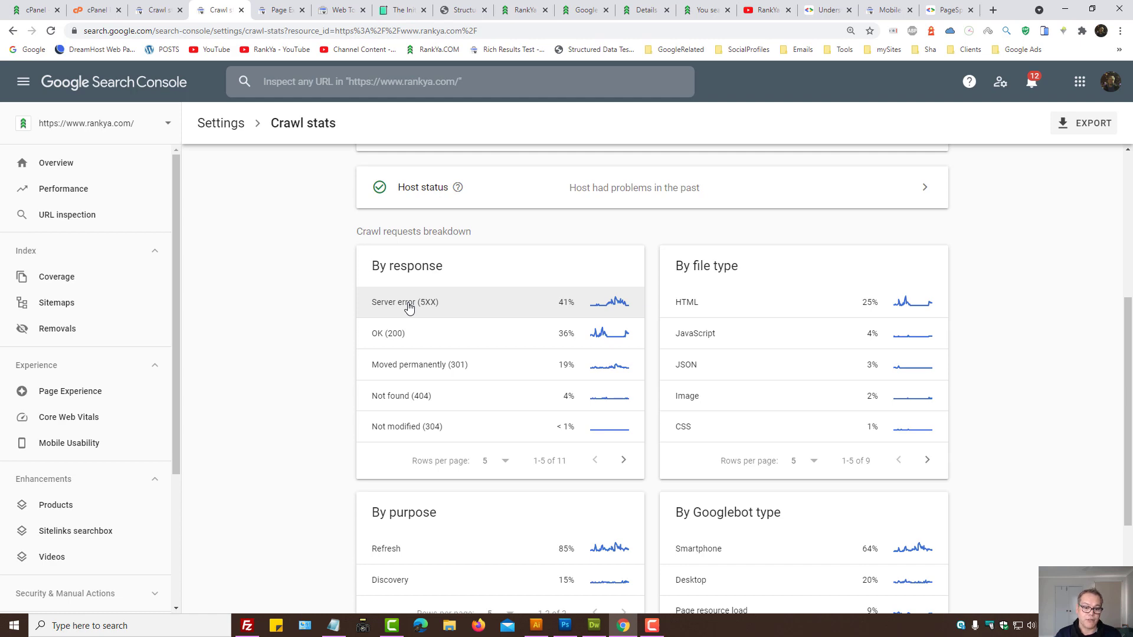
Drill into the 5.13K Server error (5XX) crawl requests and review their example URLs.
click(409, 307)
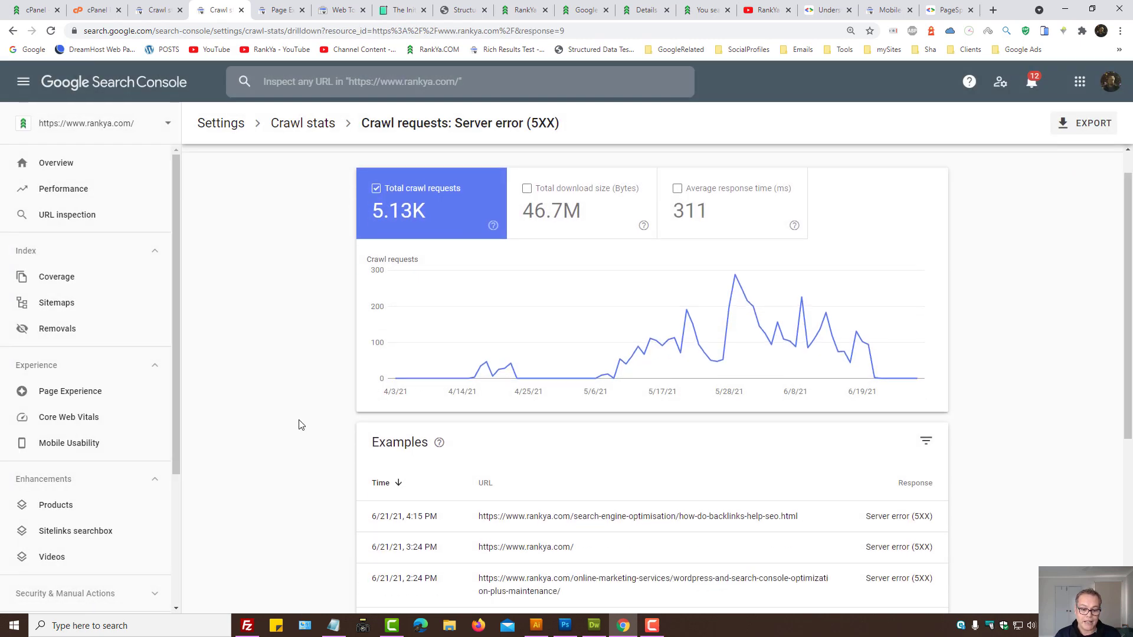
scroll(299, 425, down, 2)
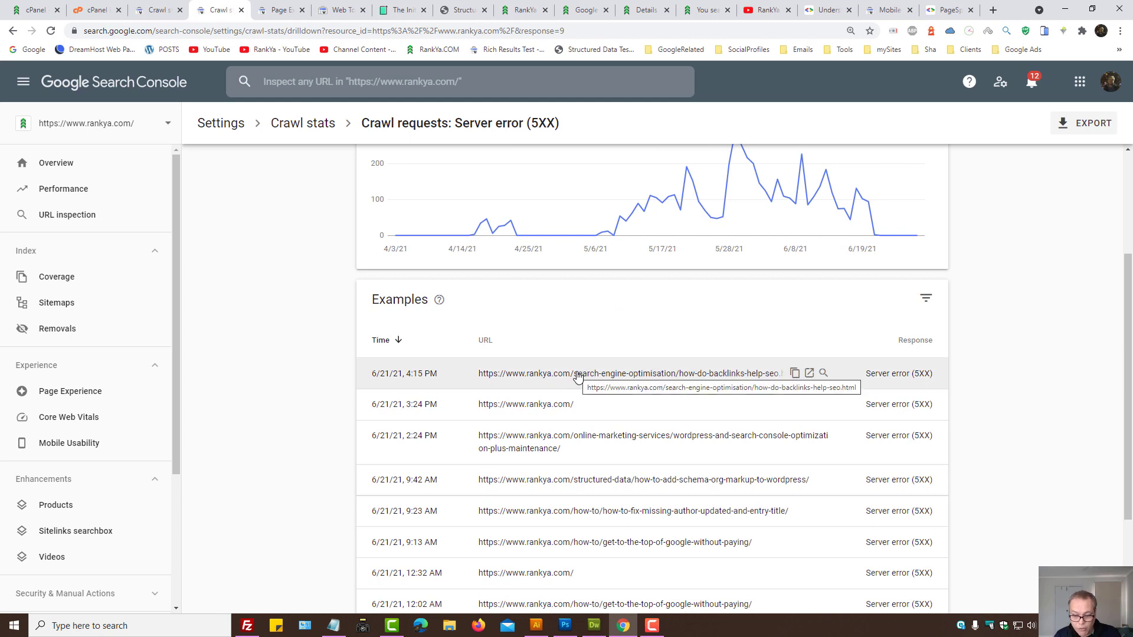
scroll(319, 367, up, 2)
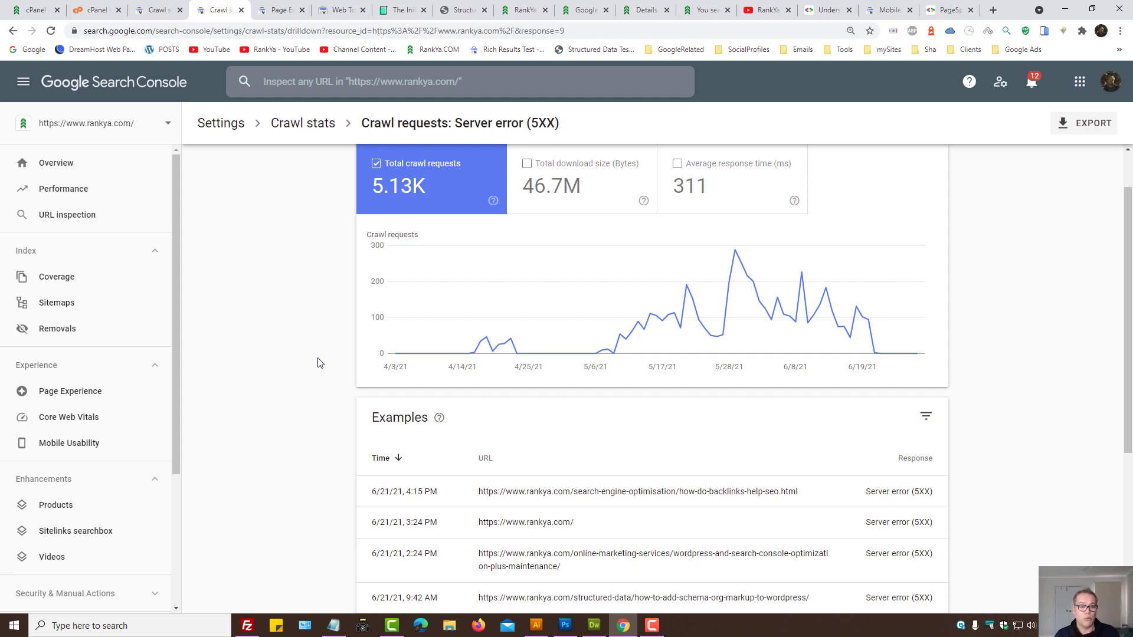
key(ctrl+Tab)
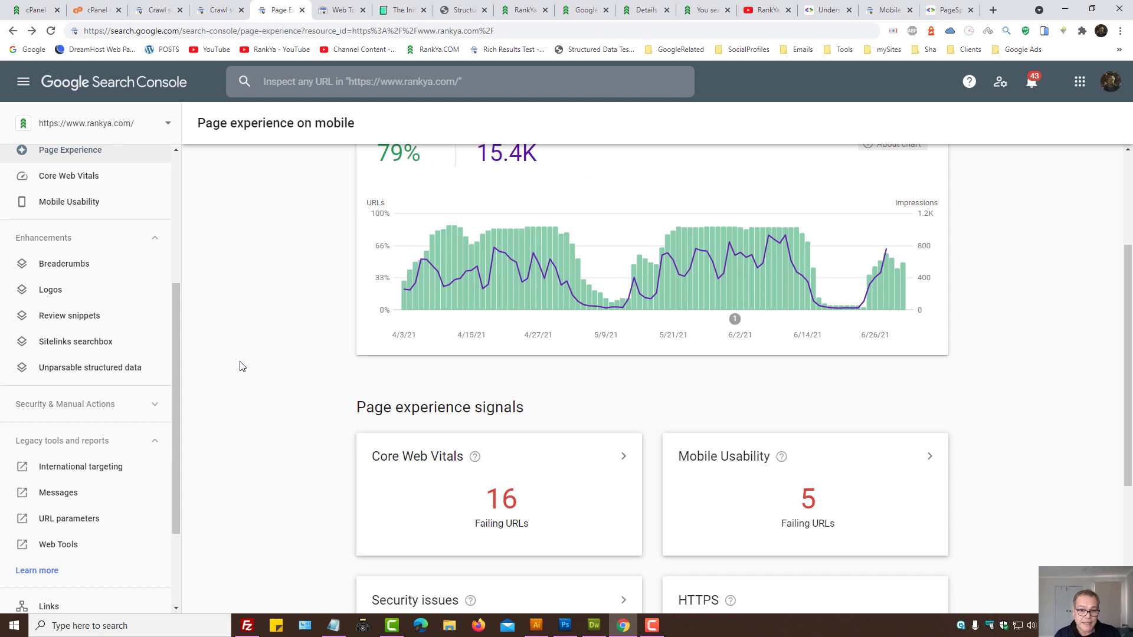
key(ctrl+shift+Tab)
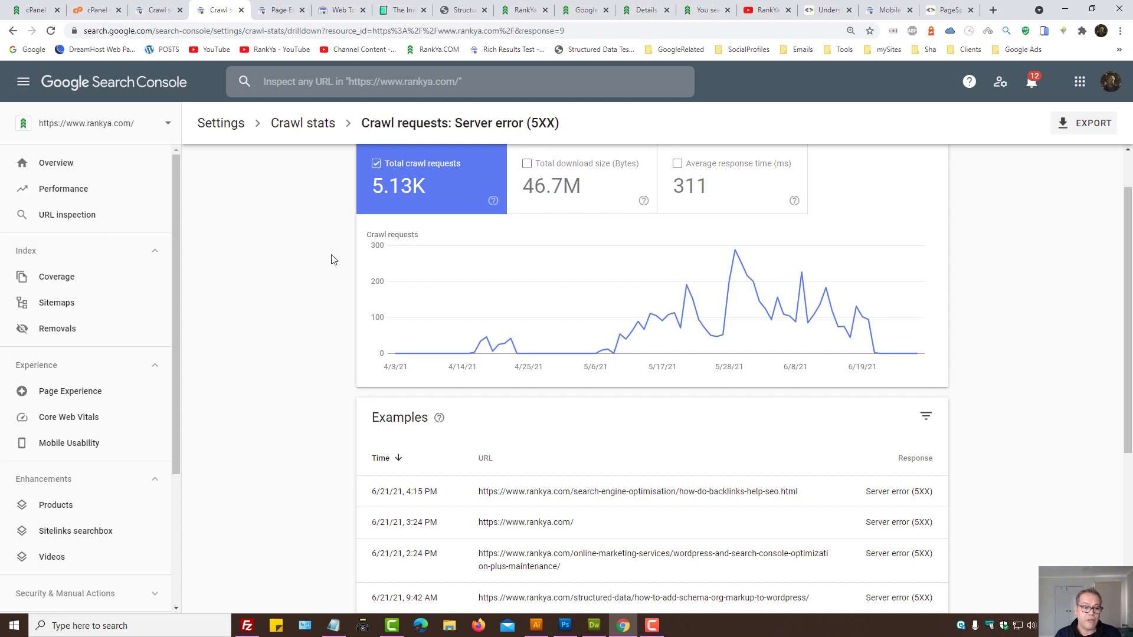
Open the Performance report in a new tab showing 2.58K clicks and 268K impressions.
ctrl+click(83, 192)
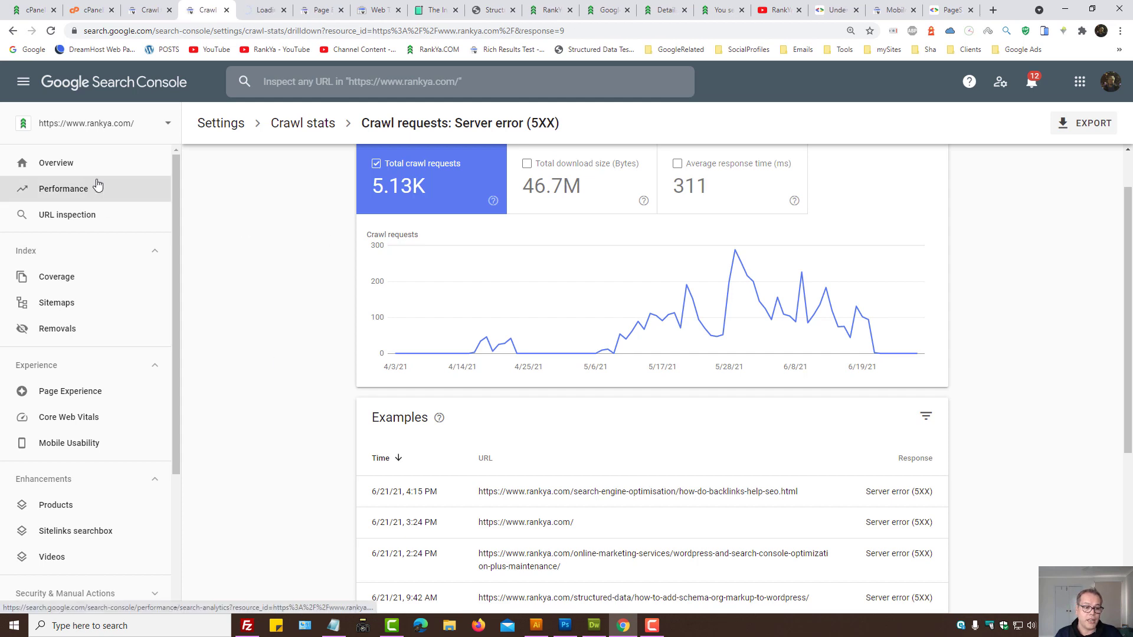
key(ctrl+Tab)
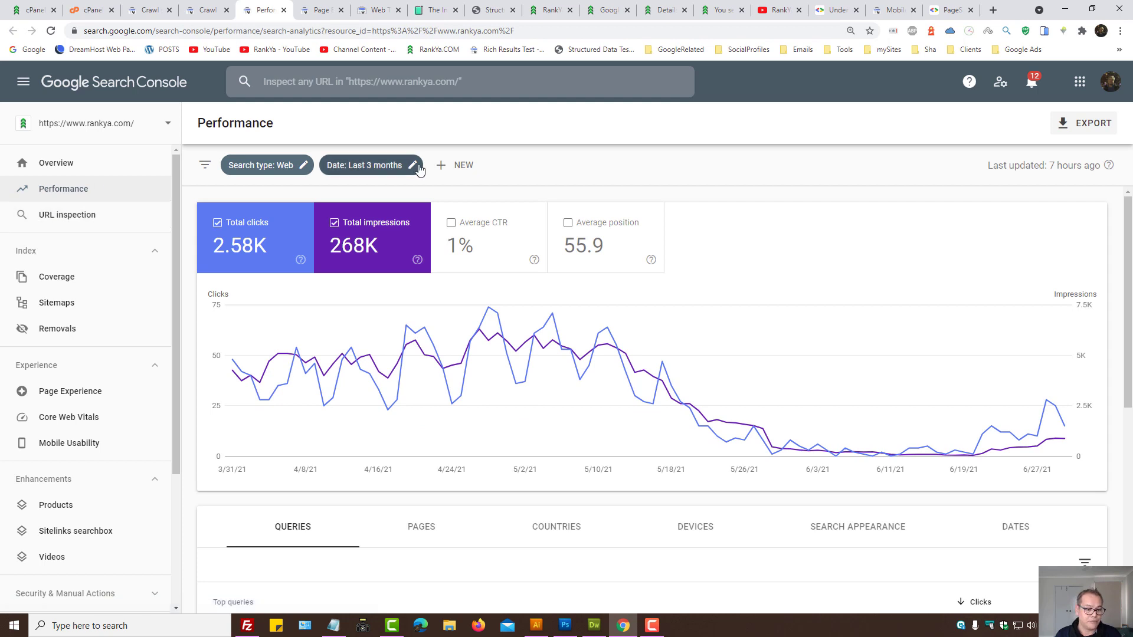
Open the Coverage report's Server error (5xx) details for 248 pages, then go to Web Tools.
click(57, 277)
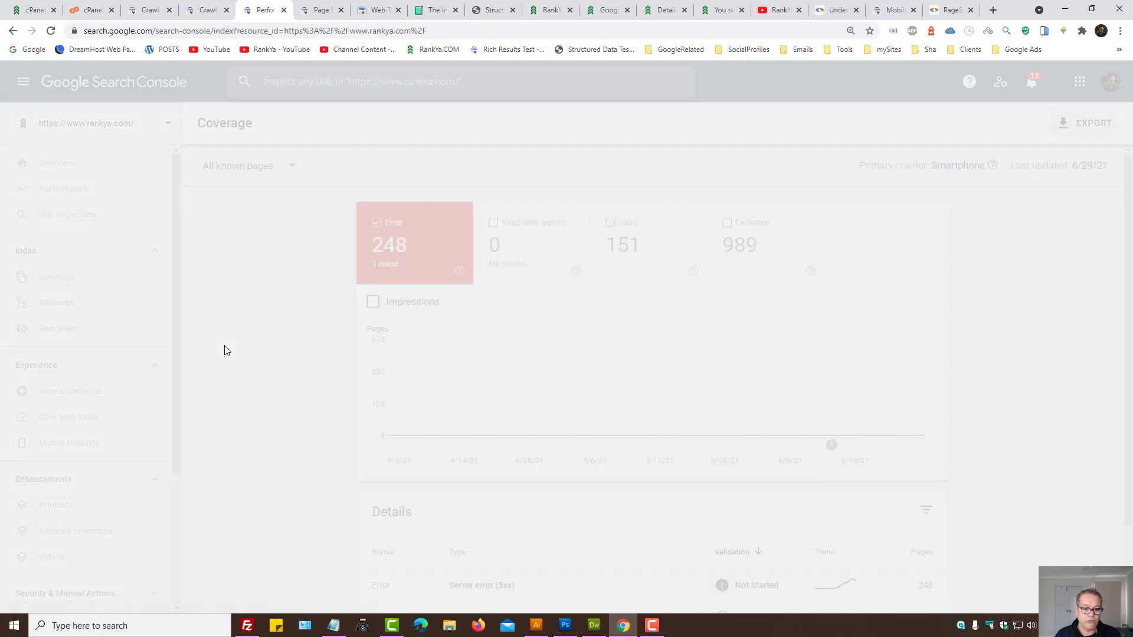
scroll(291, 392, down, 2)
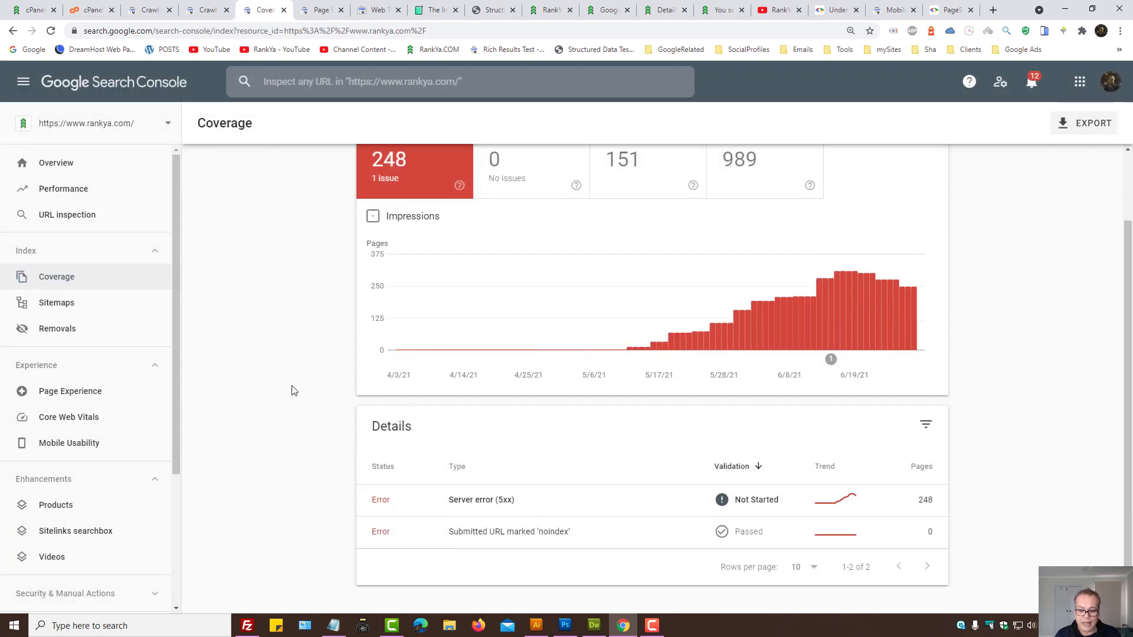
click(475, 488)
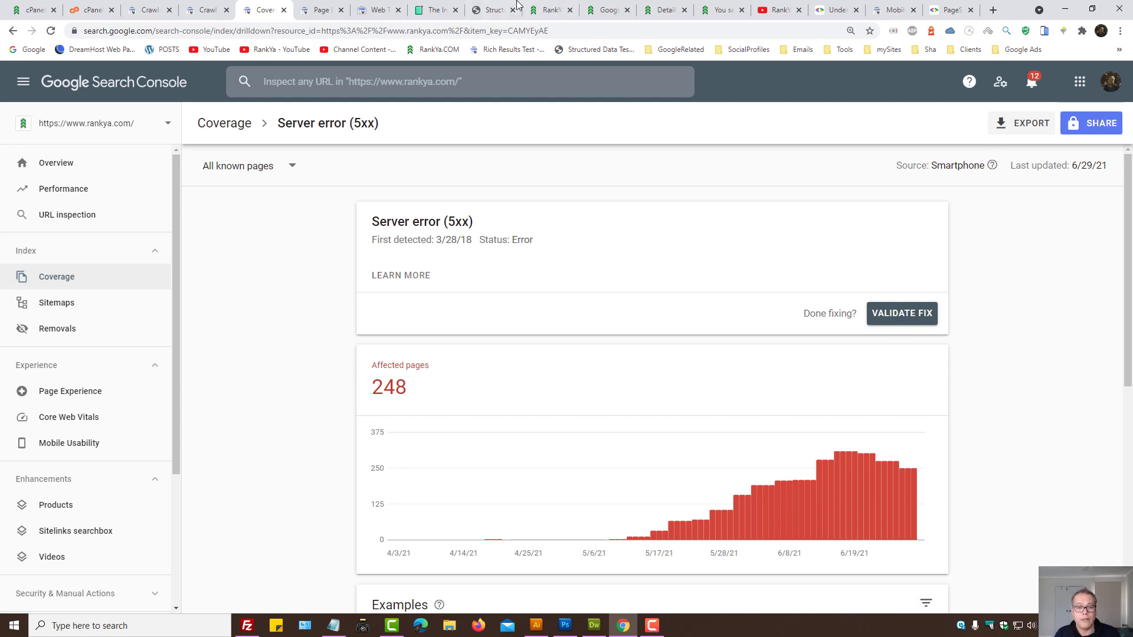
click(378, 10)
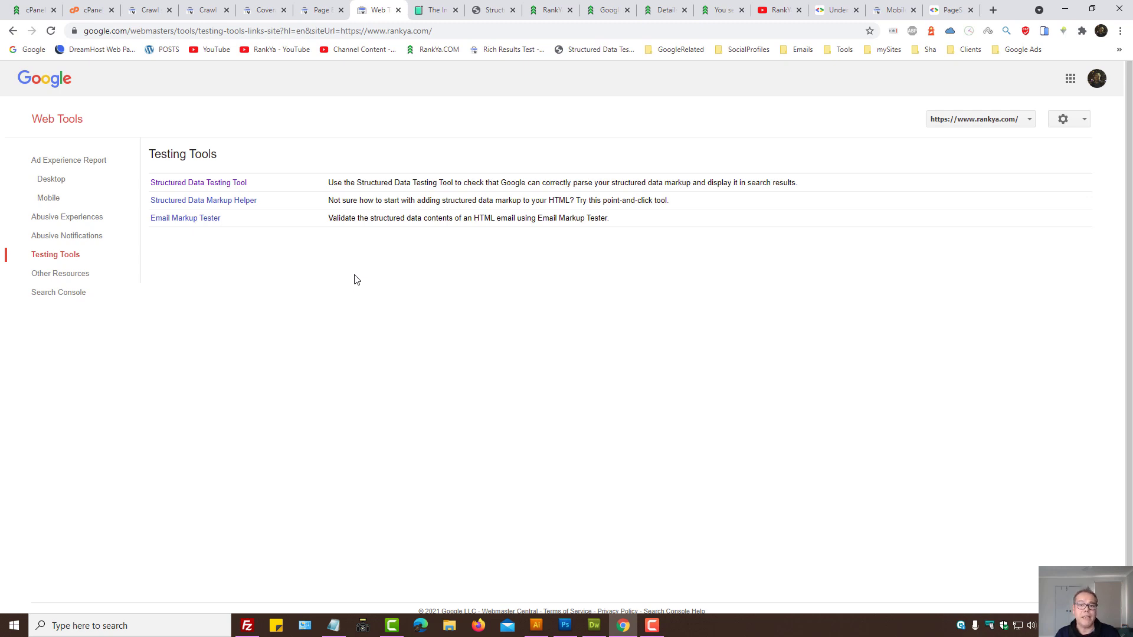
Open RankYa's 'How to Optimize for Google Core Web Vitals for WordPress' article with DevTools showing.
click(608, 10)
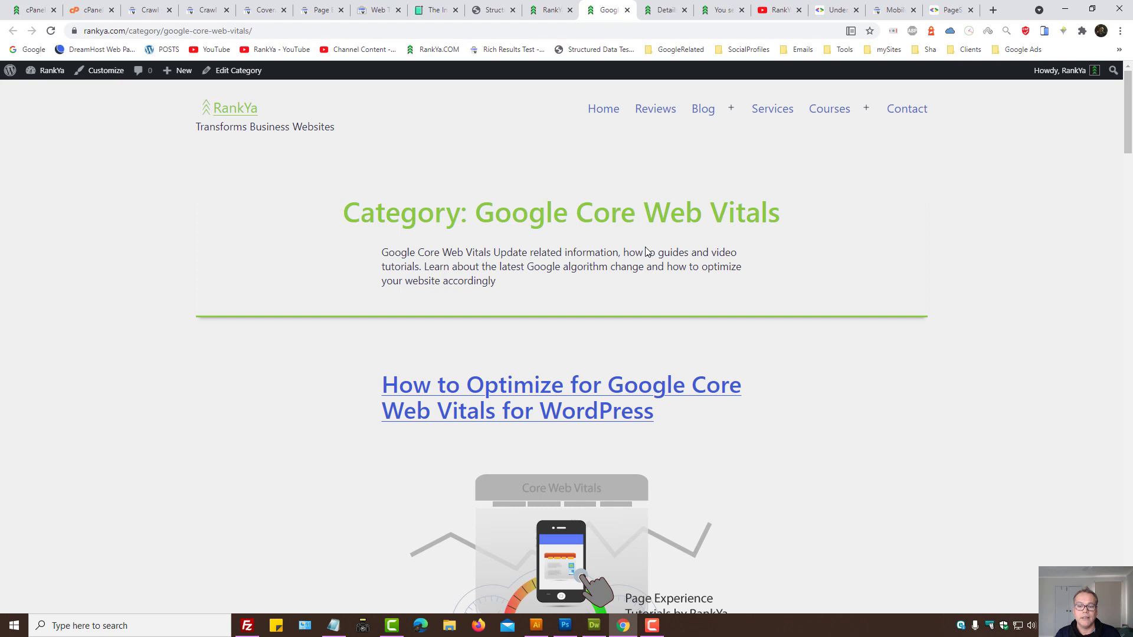
click(460, 381)
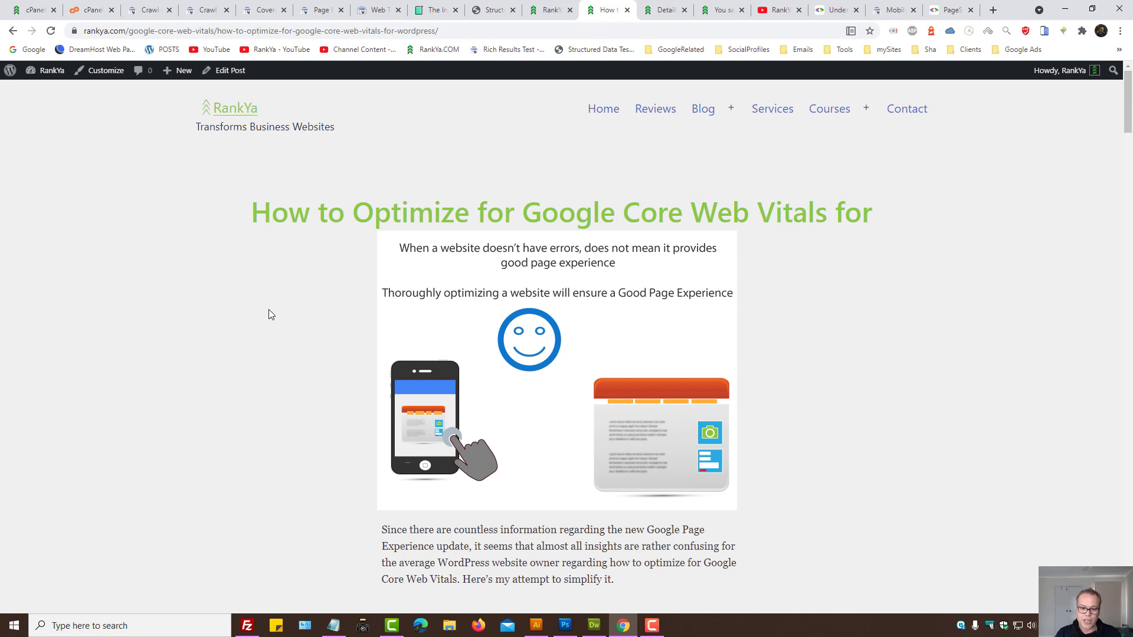
key(ctrl+shift+i)
Preview the article on an iPhone 6/7/8 screen, switch back to desktop, and close DevTools.
click(28, 469)
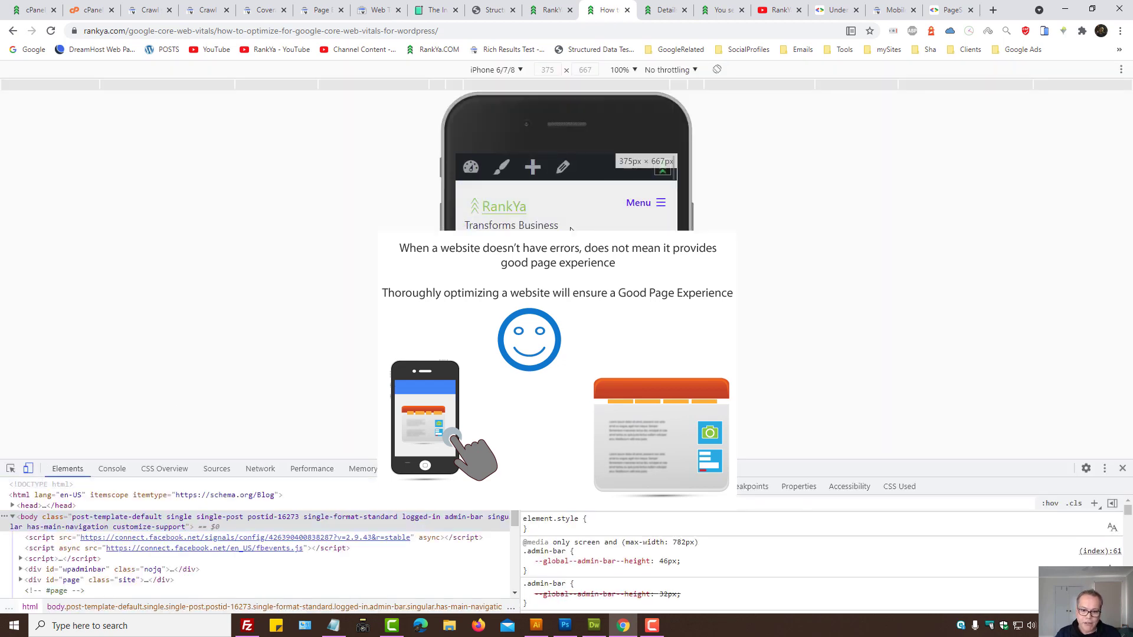
click(28, 468)
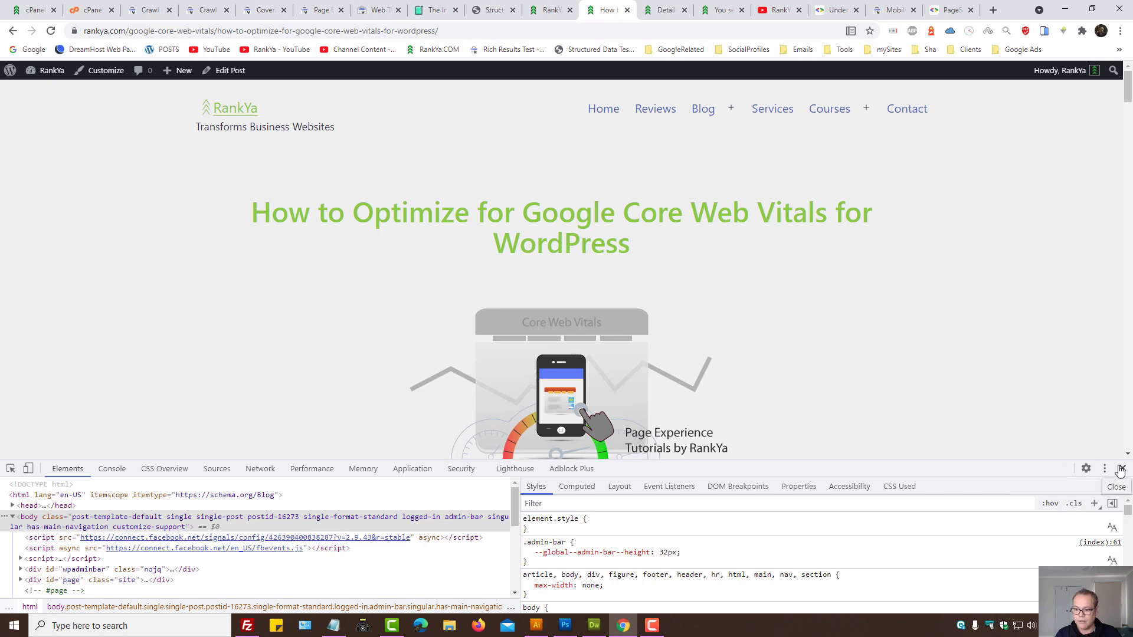
click(1123, 468)
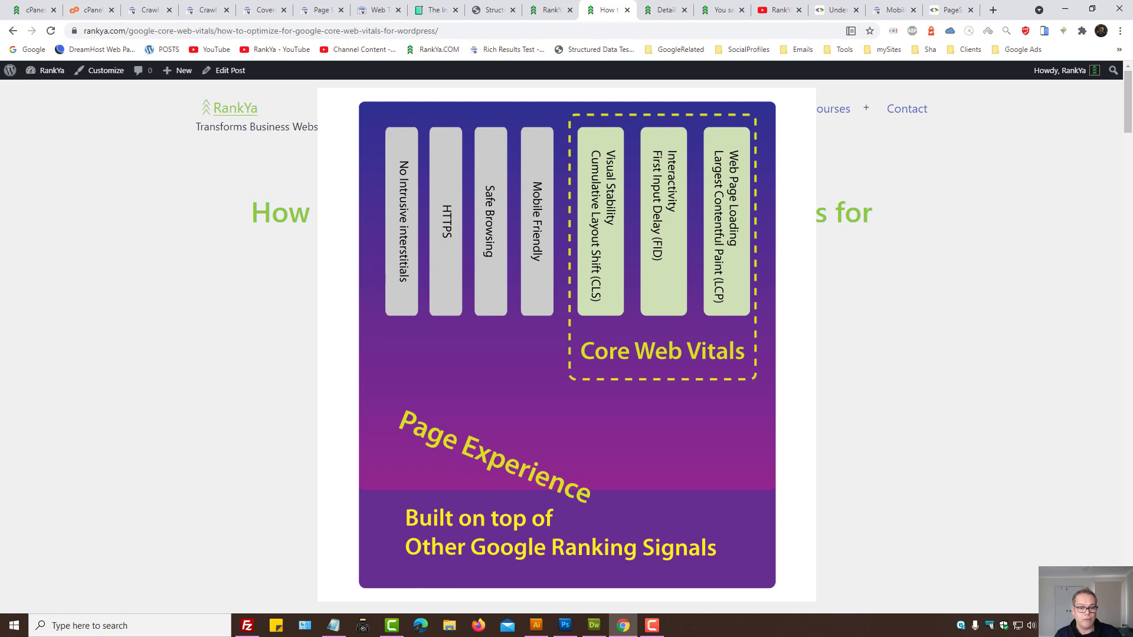
Close the enlarged Page Experience diagram and return to Search Console's mobile Page Experience report.
scroll(567, 342, down, 10)
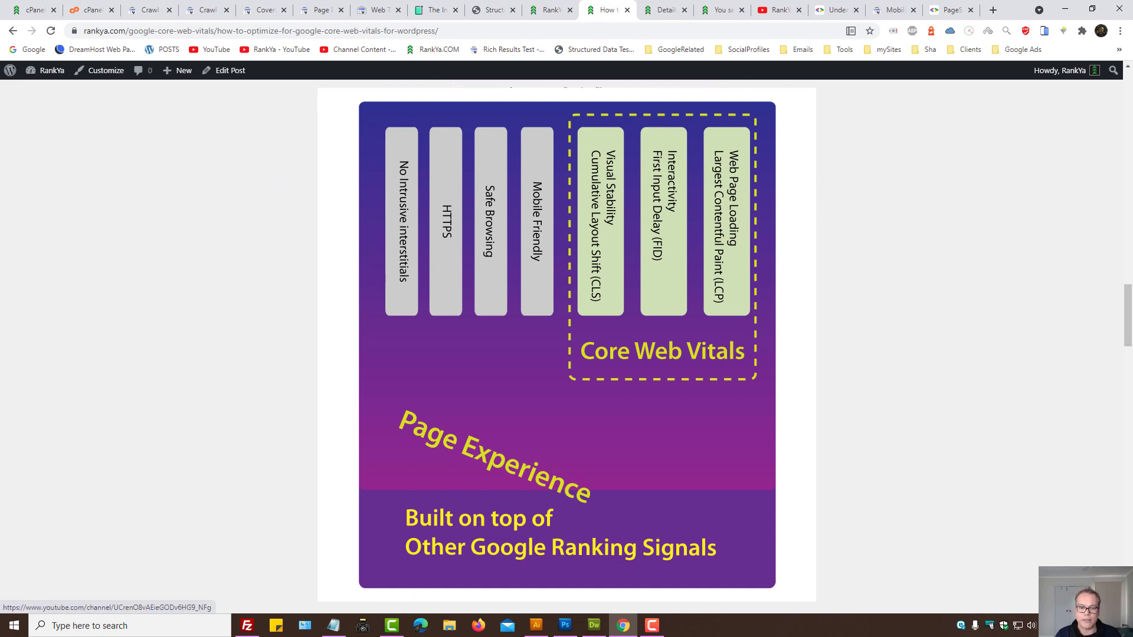
scroll(567, 342, down, 3)
click(469, 255)
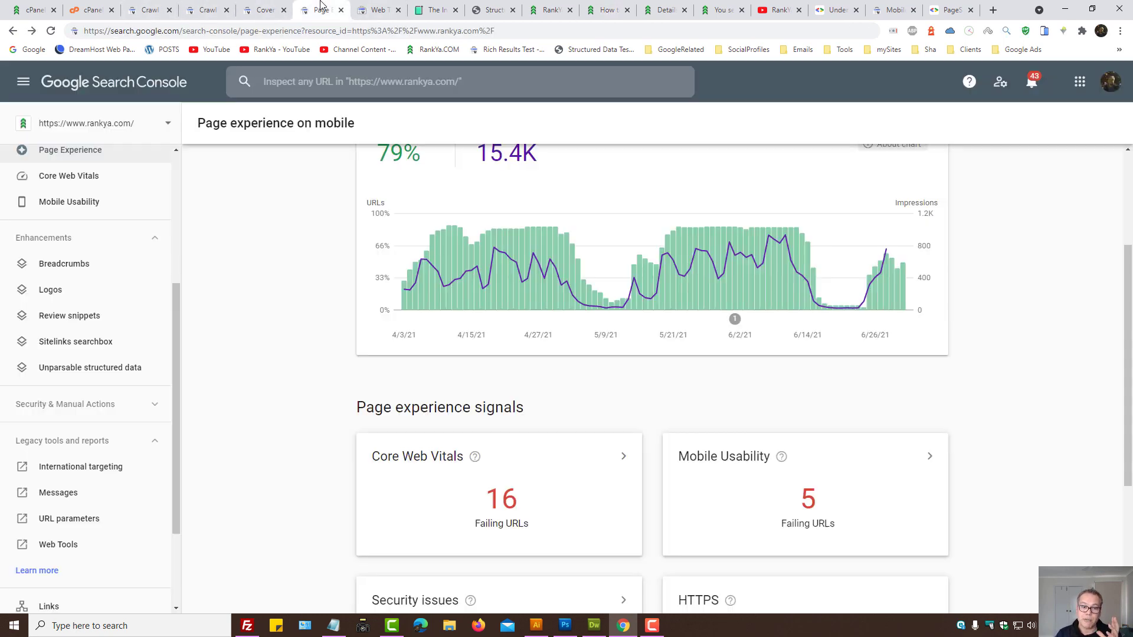
click(322, 10)
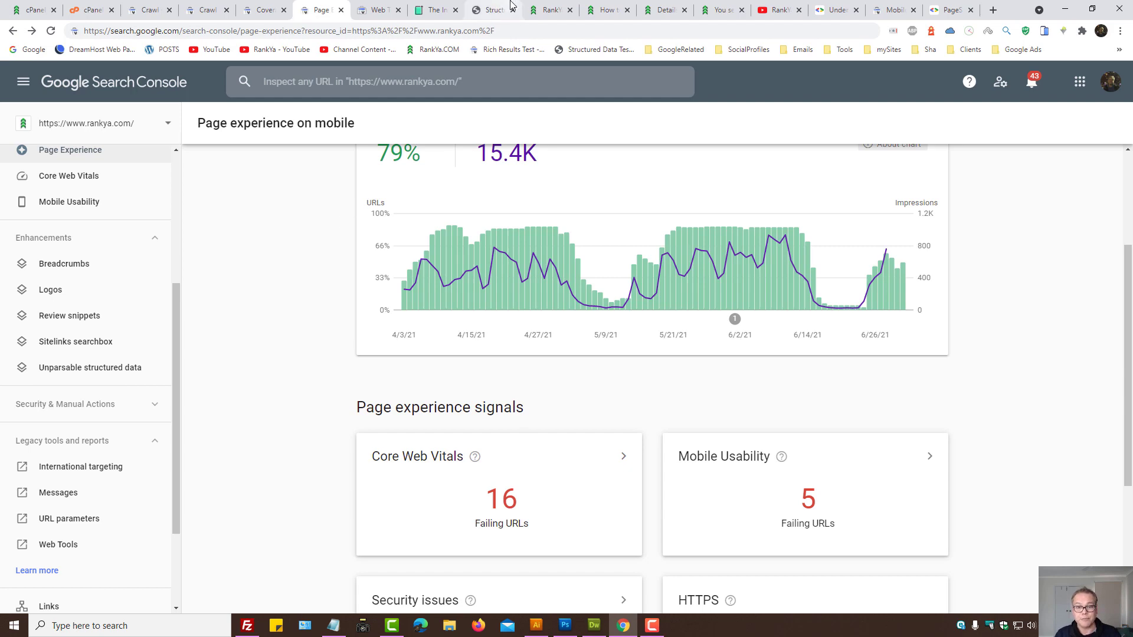
Close DevTools on the RankYa homepage, then return to the rankya.com Mobile-Friendly Test result.
click(539, 7)
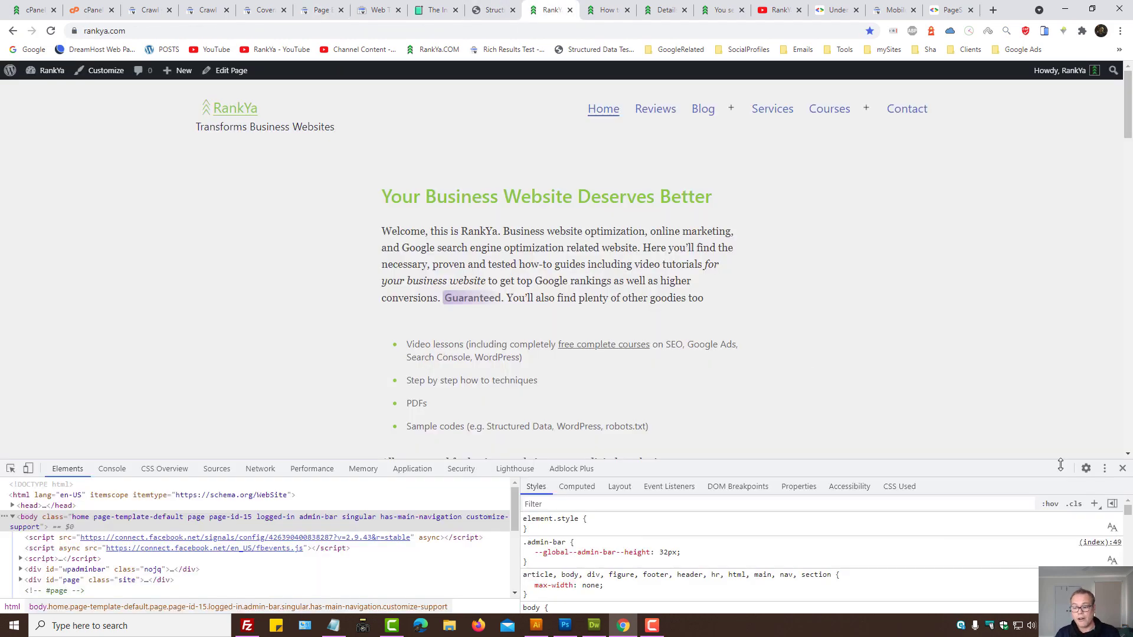
click(1123, 469)
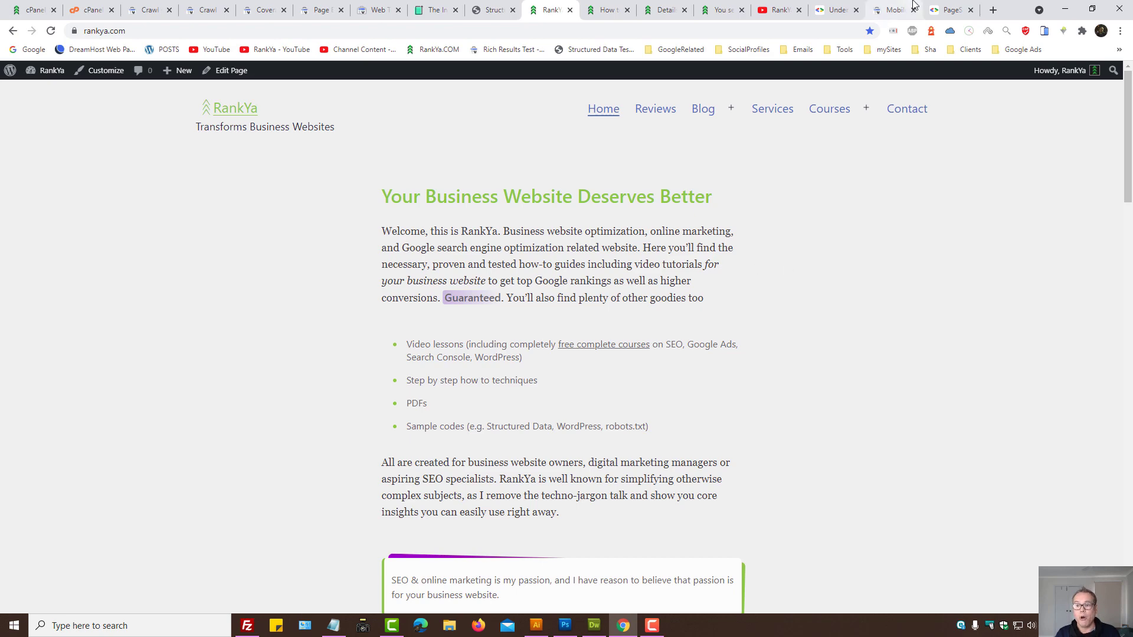
click(893, 10)
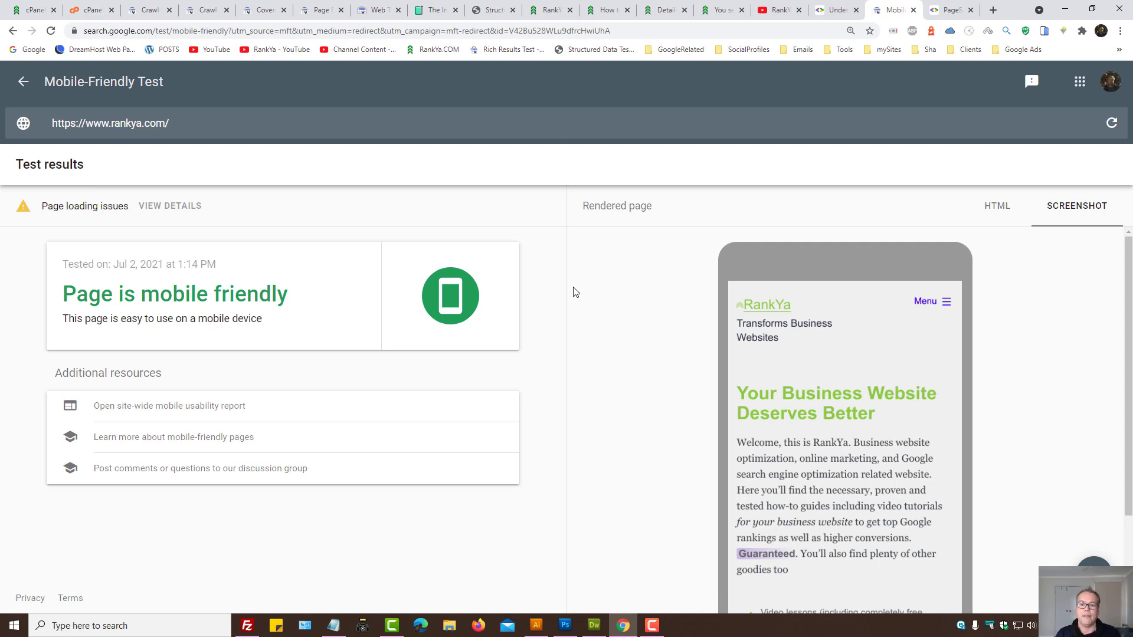
Return to the RankYa homepage headed 'Your Business Website Deserves Better'.
click(551, 10)
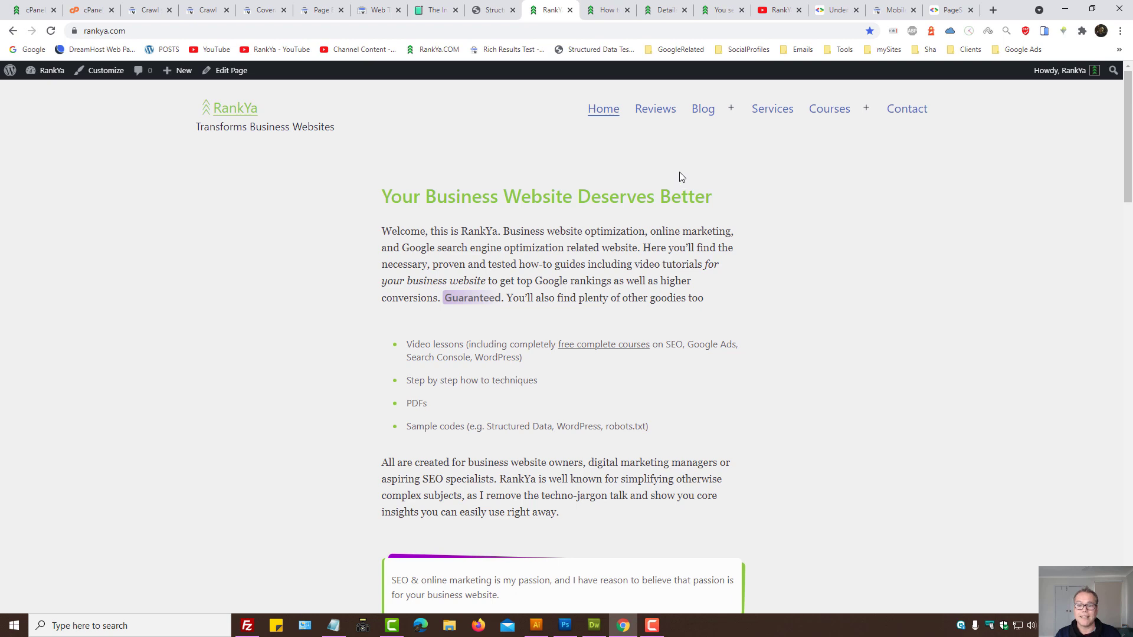
Open the Core Web Vitals category in a new tab and open the WordPress optimization article.
mouse_move(708, 118)
middle_click(702, 140)
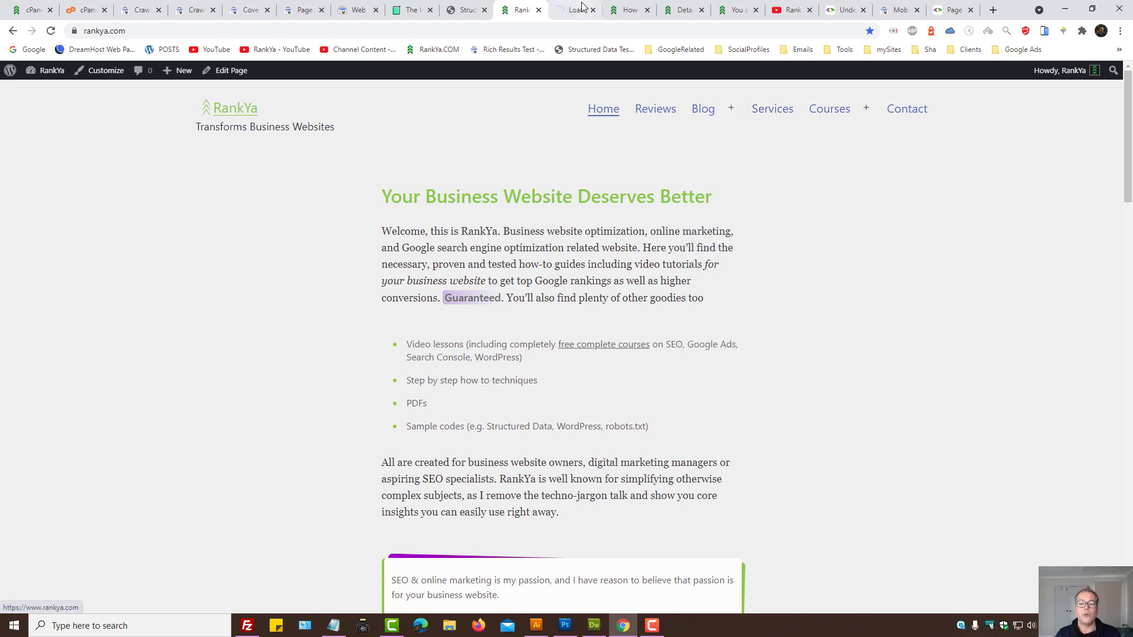
key(ctrl+Tab)
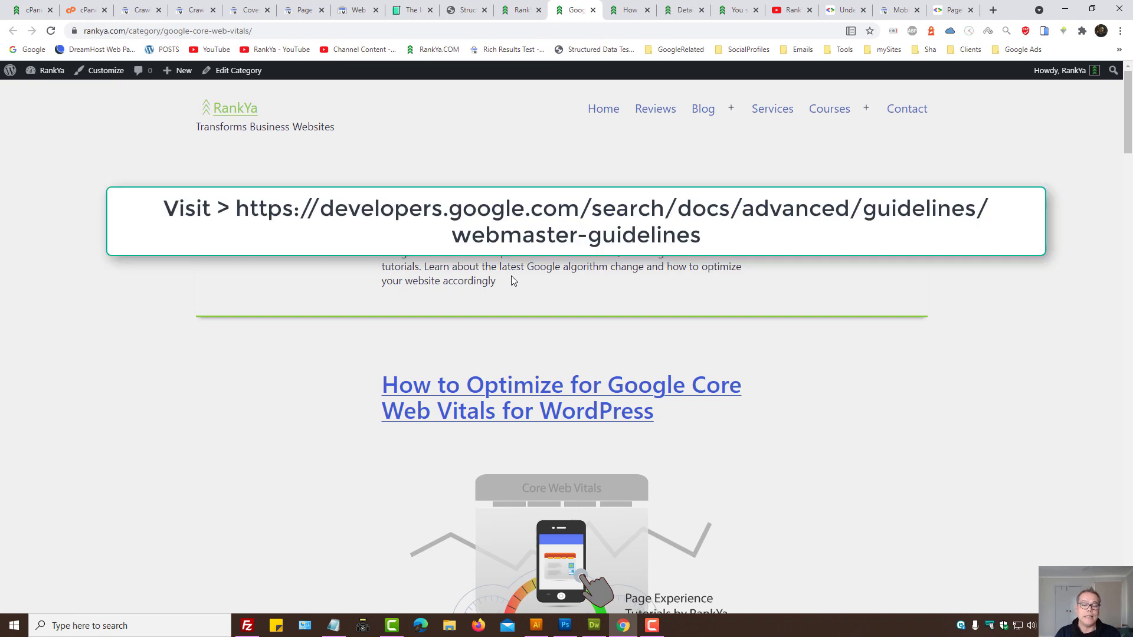
click(492, 407)
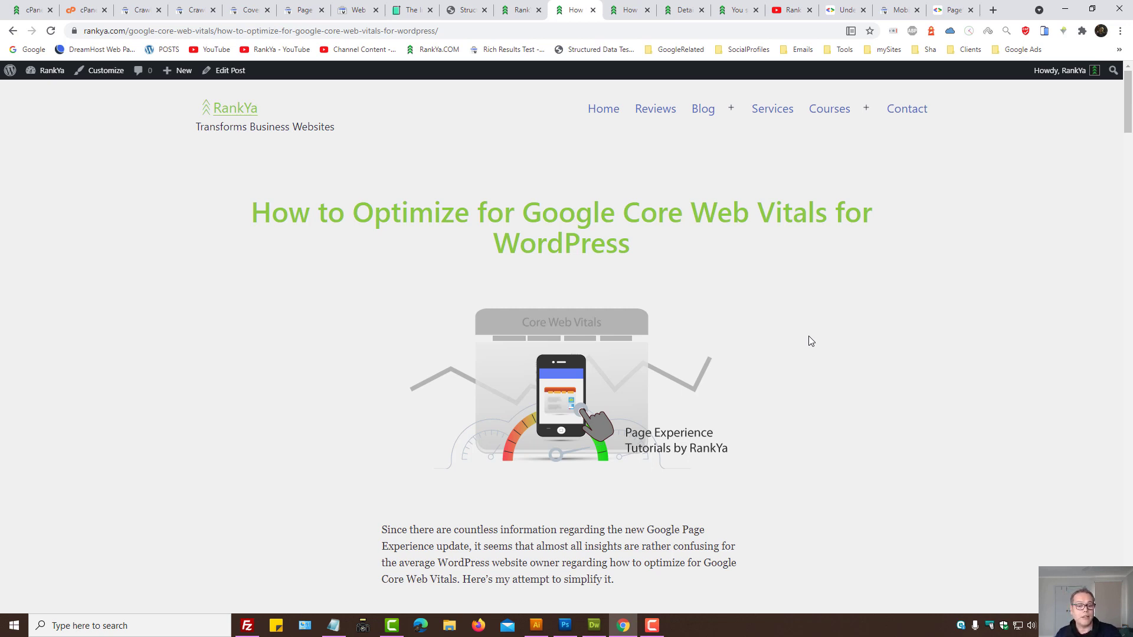
Highlight the article's title, then scroll down to the previous/next post navigation.
drag(228, 203, 715, 239)
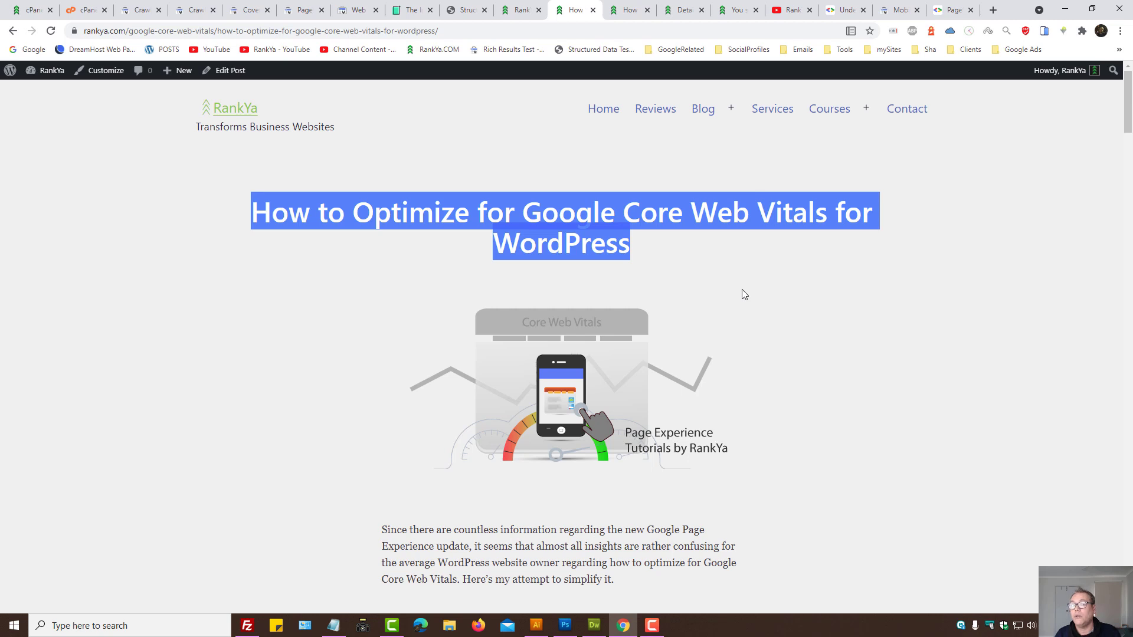
click(770, 292)
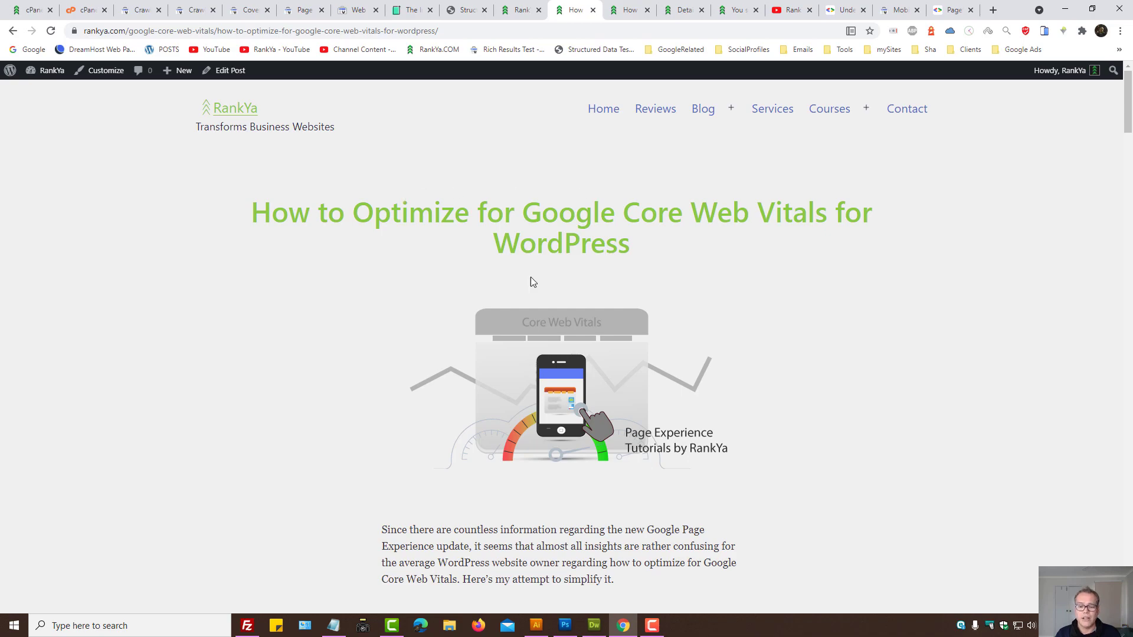
scroll(508, 301, down, 20)
scroll(491, 314, up, 5)
scroll(491, 315, down, 8)
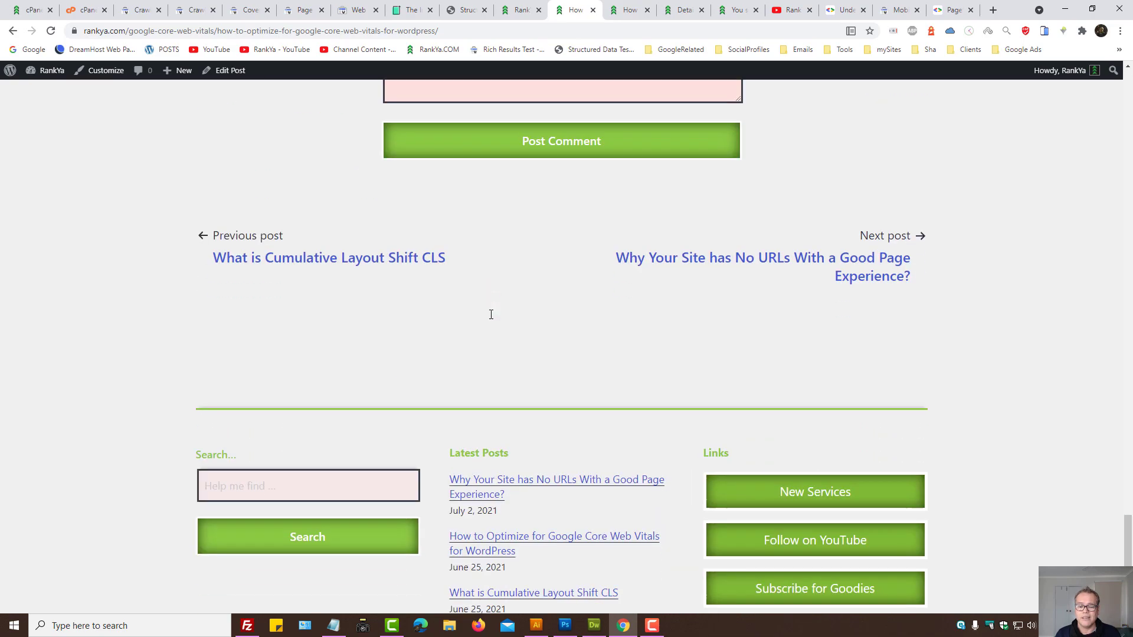
scroll(491, 314, down, 2)
Open the next post on no good URLs and highlight its 'Here are Some Reasons' heading and intro.
click(488, 405)
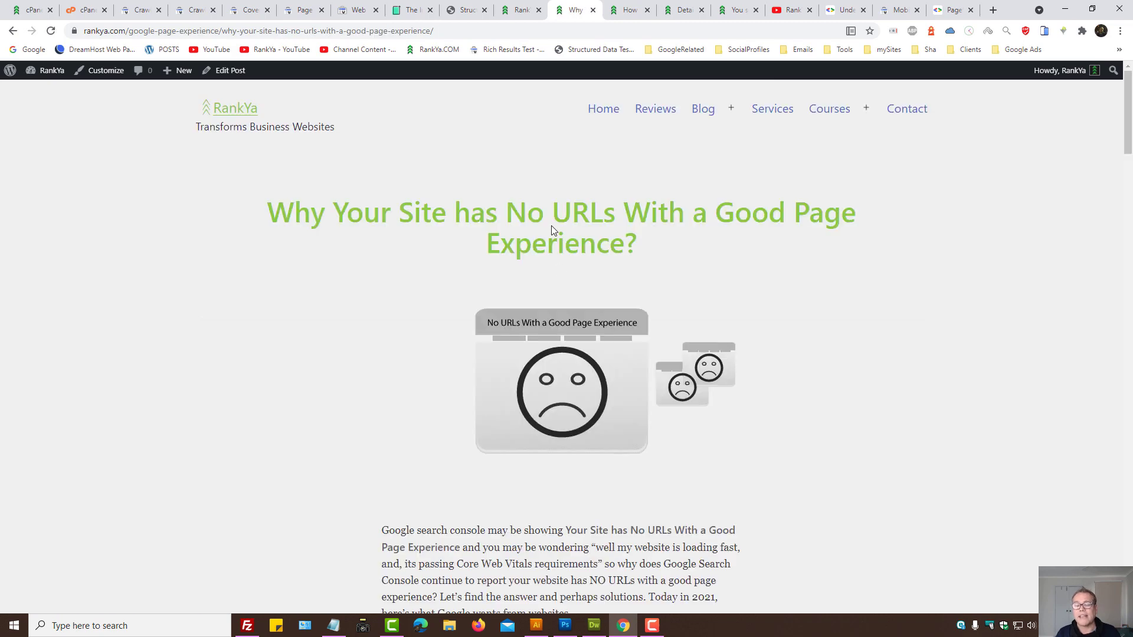
scroll(551, 225, down, 20)
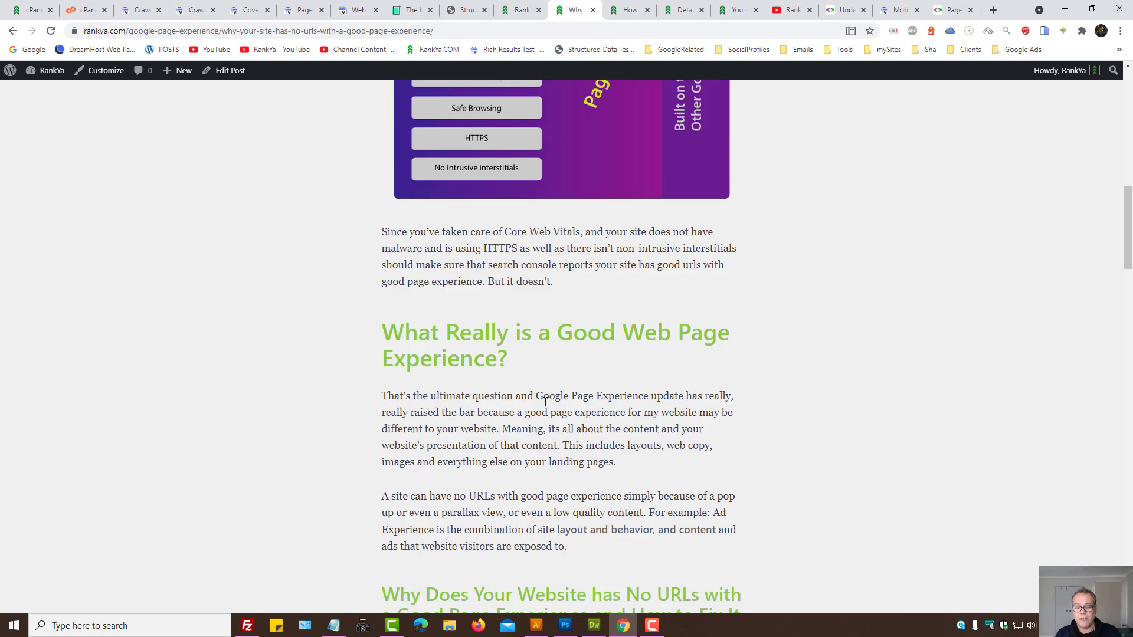
scroll(545, 405, down, 12)
scroll(399, 257, up, 6)
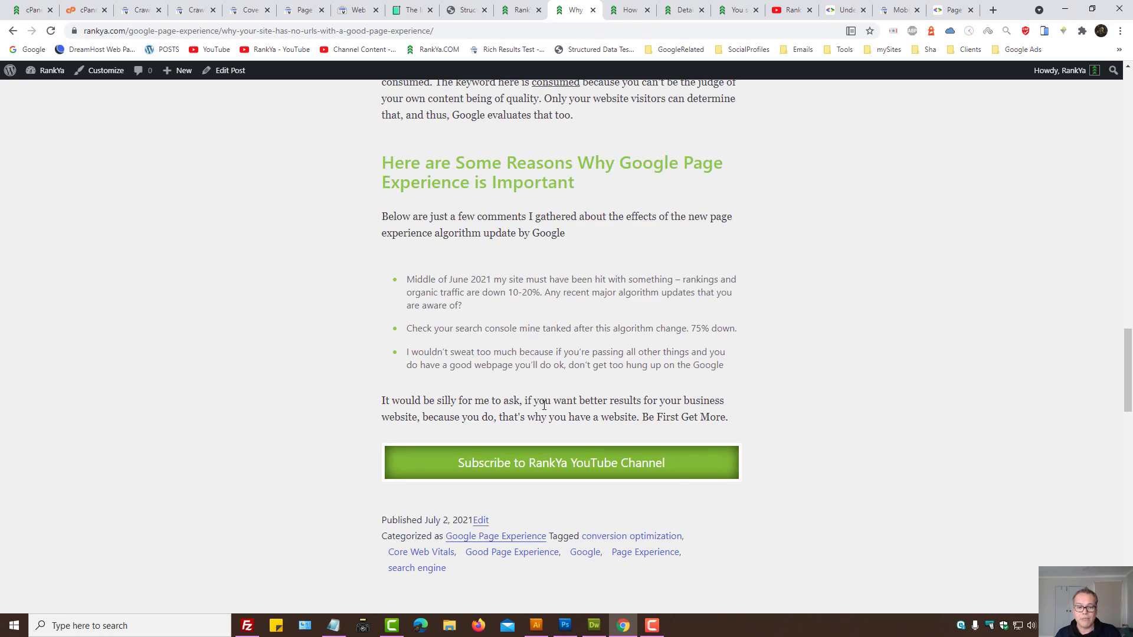
drag(383, 157, 589, 228)
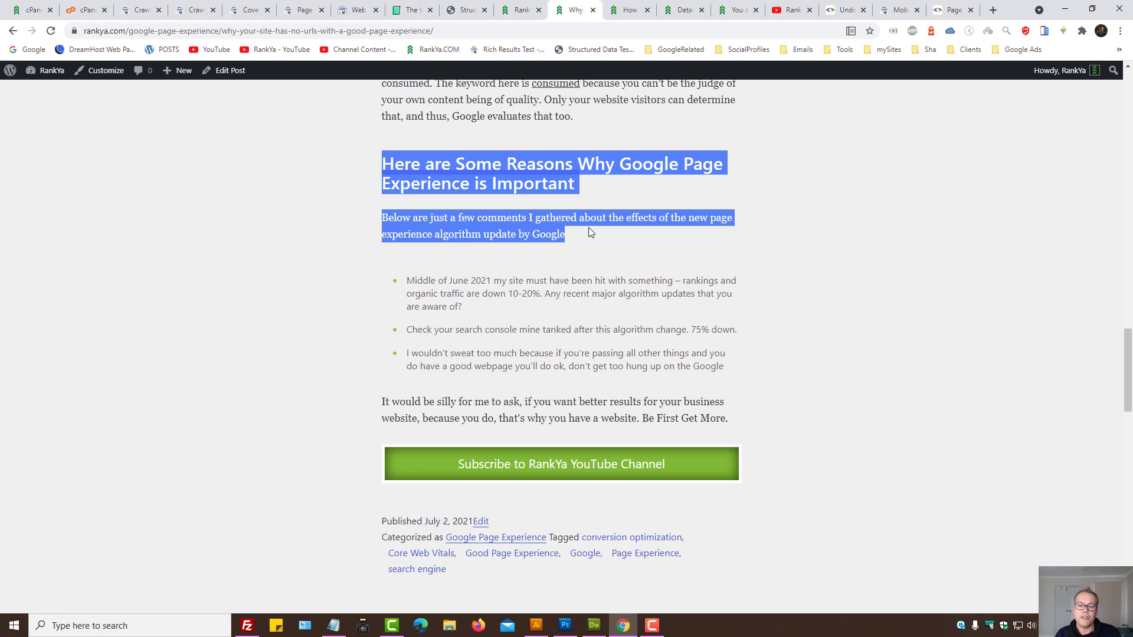
click(640, 290)
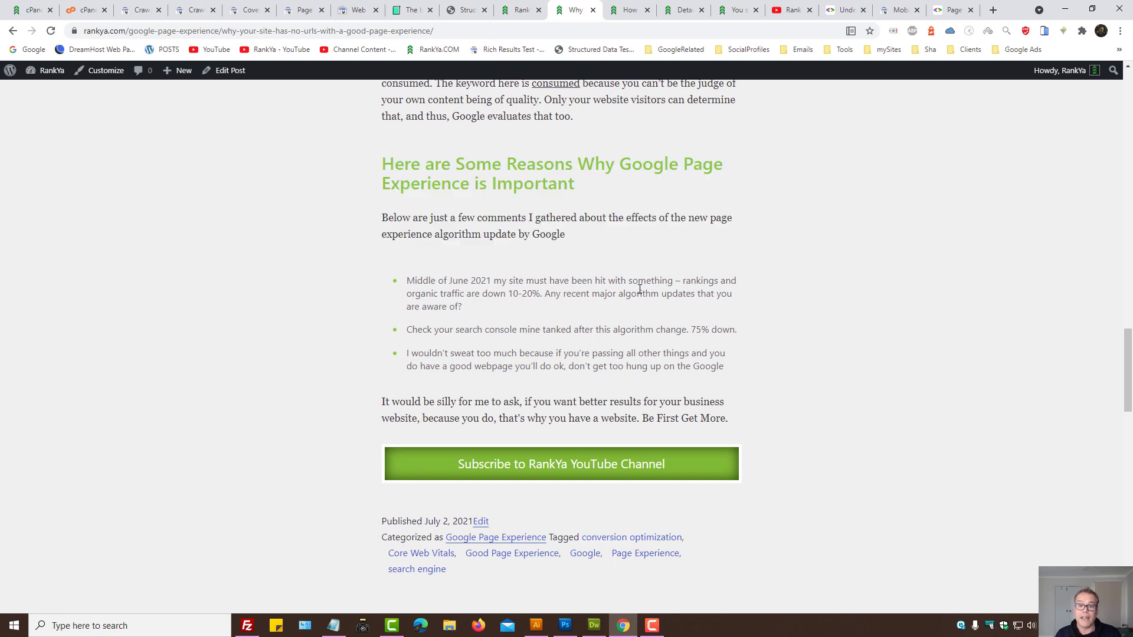
Highlight the reader comments' traffic-drop figures: 10-20% in the first, 75% down in the second.
drag(406, 282, 522, 308)
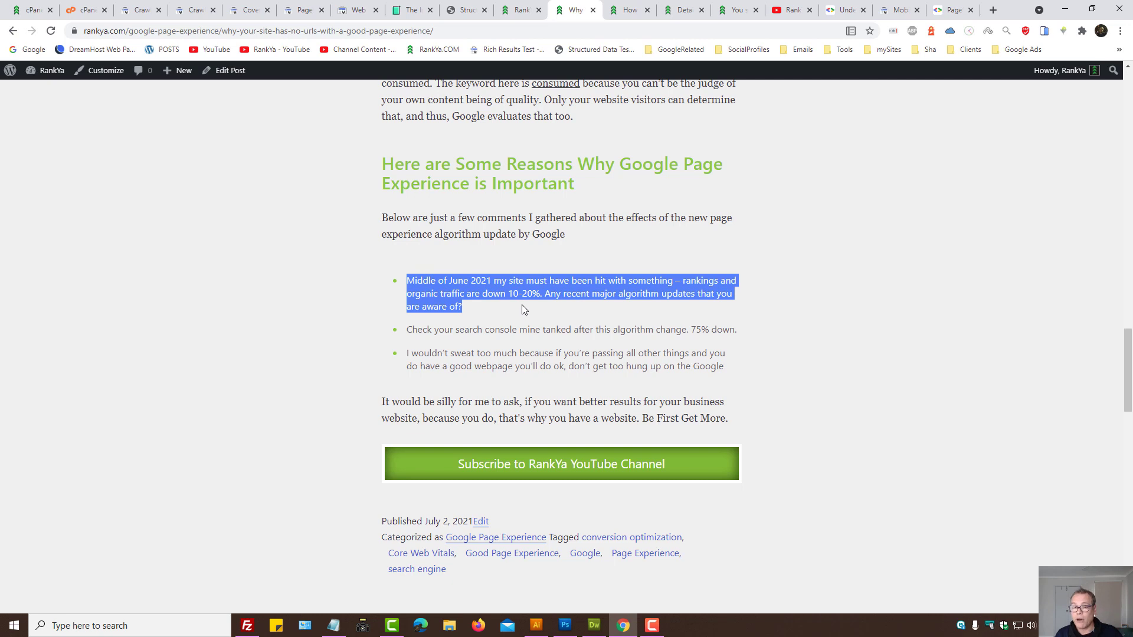
click(522, 307)
drag(513, 293, 540, 295)
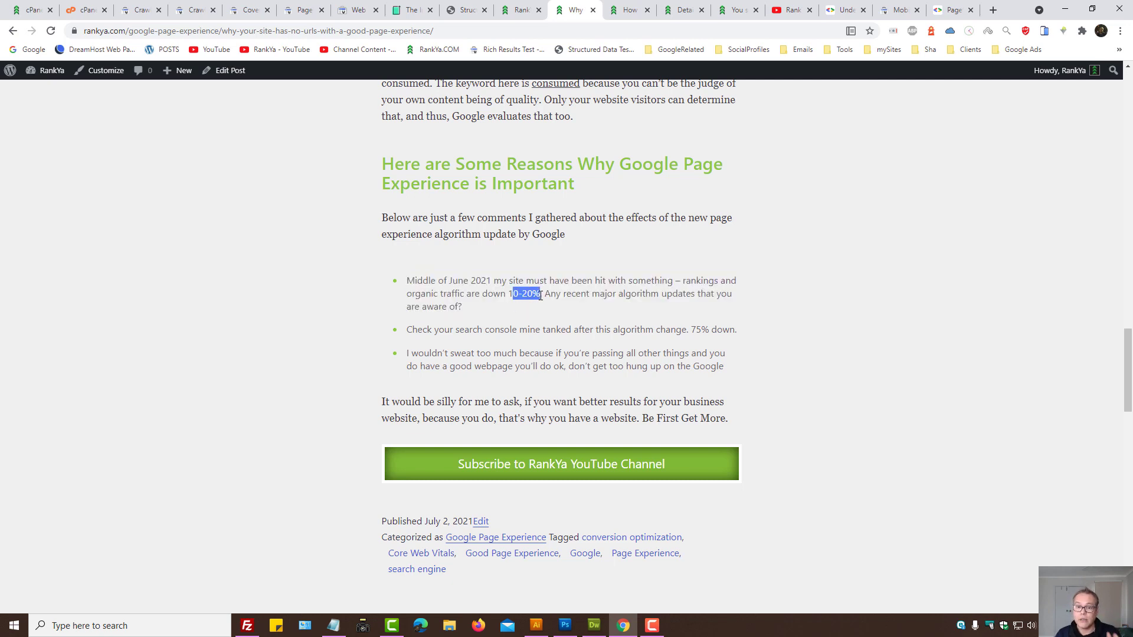
click(579, 317)
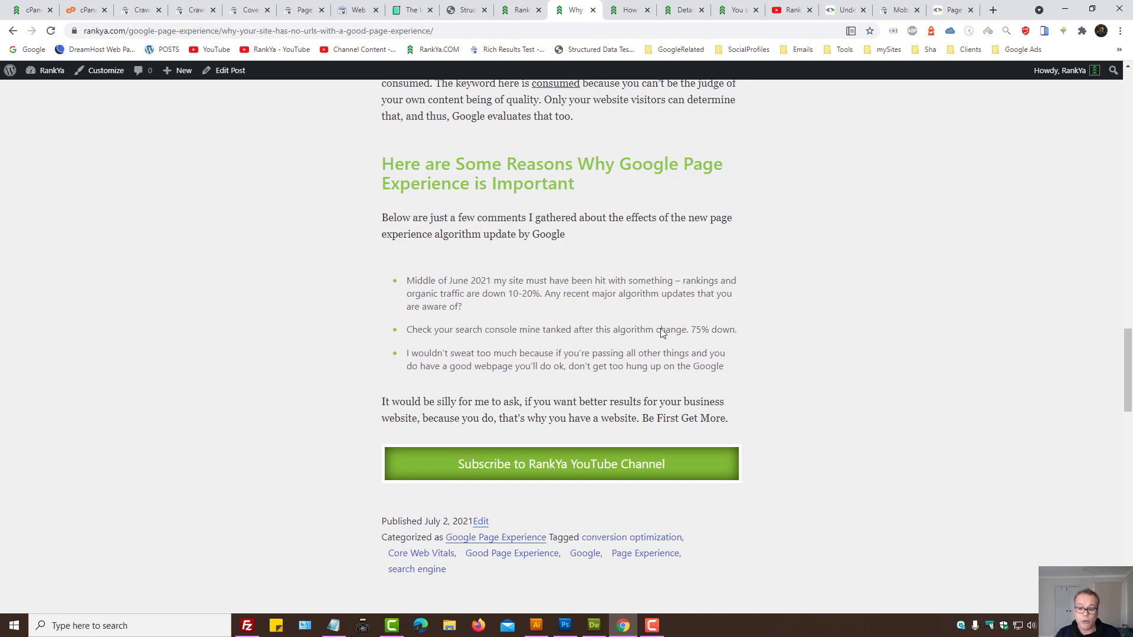
drag(691, 331, 732, 332)
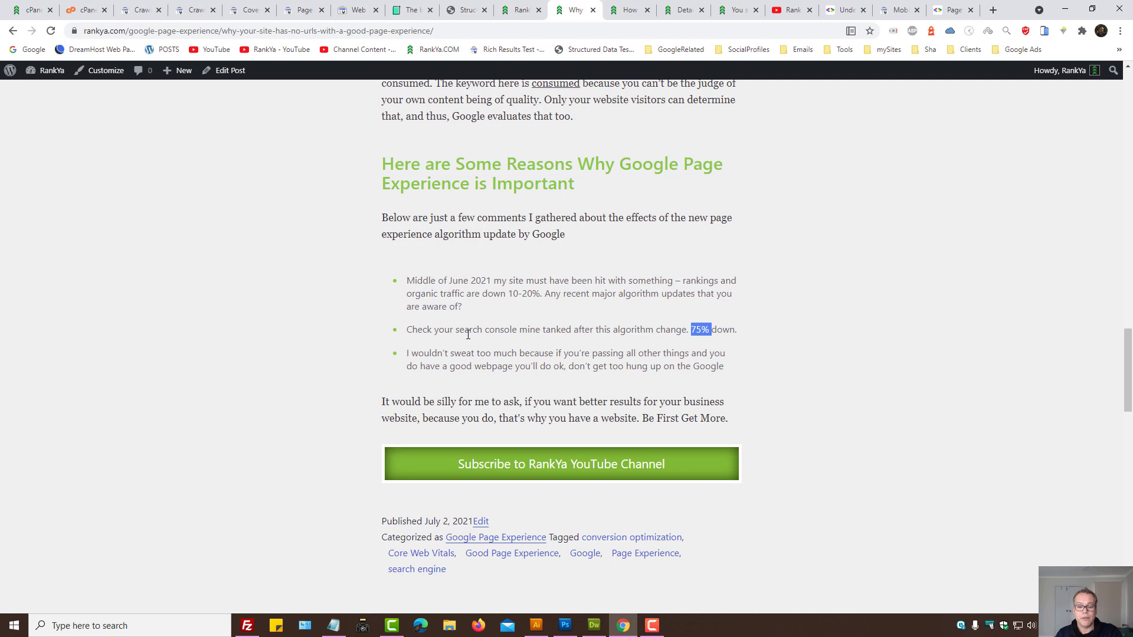
drag(473, 330, 732, 332)
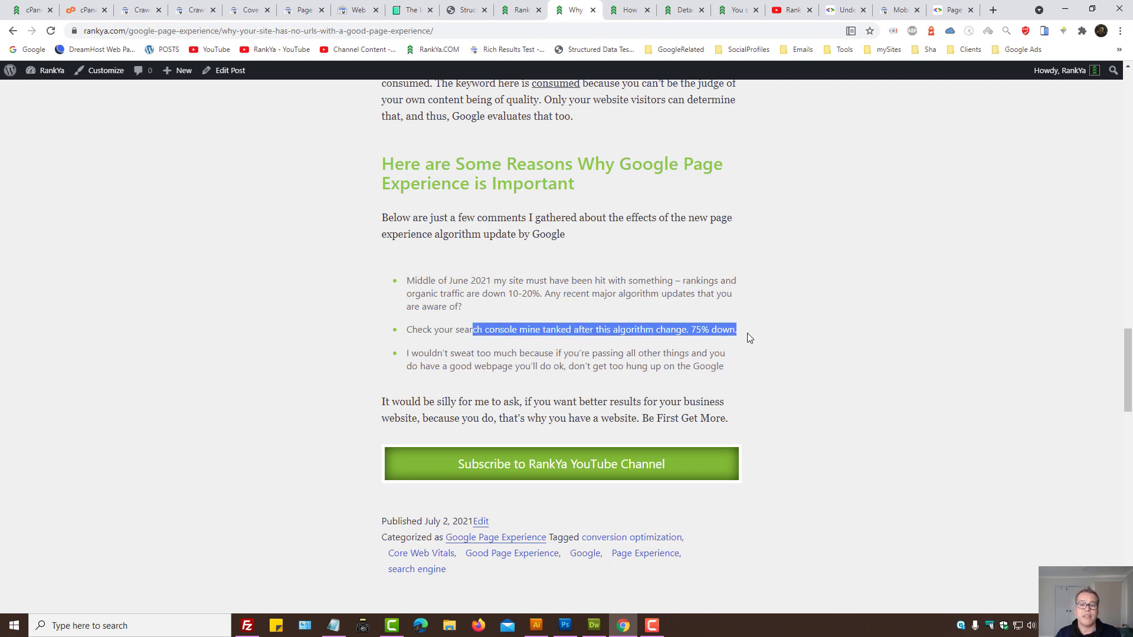
click(747, 333)
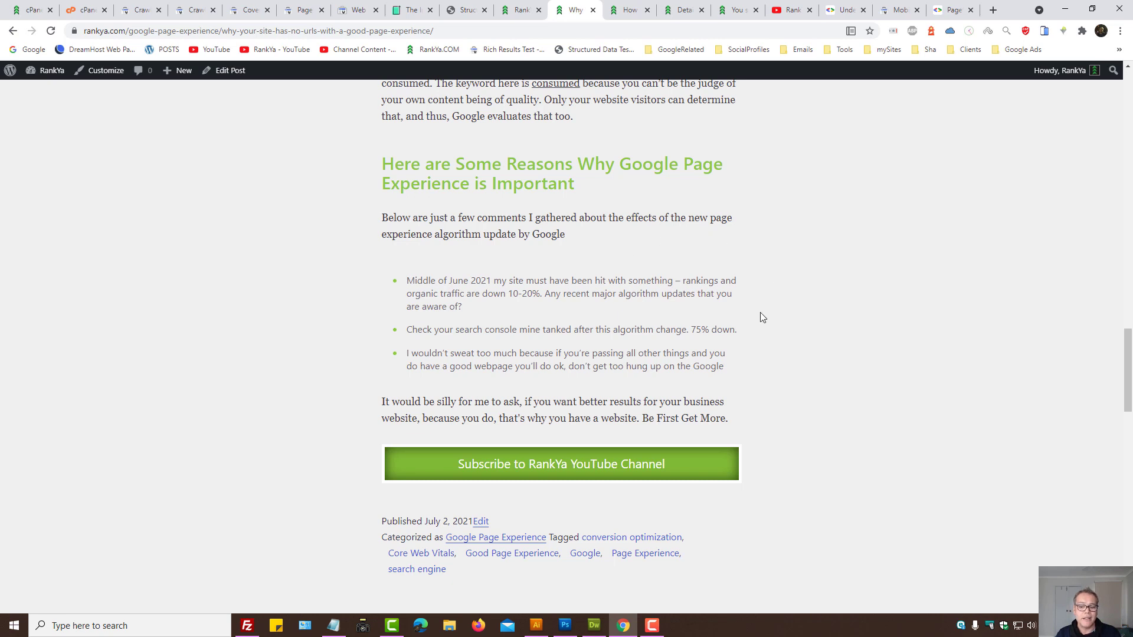
drag(688, 330, 790, 330)
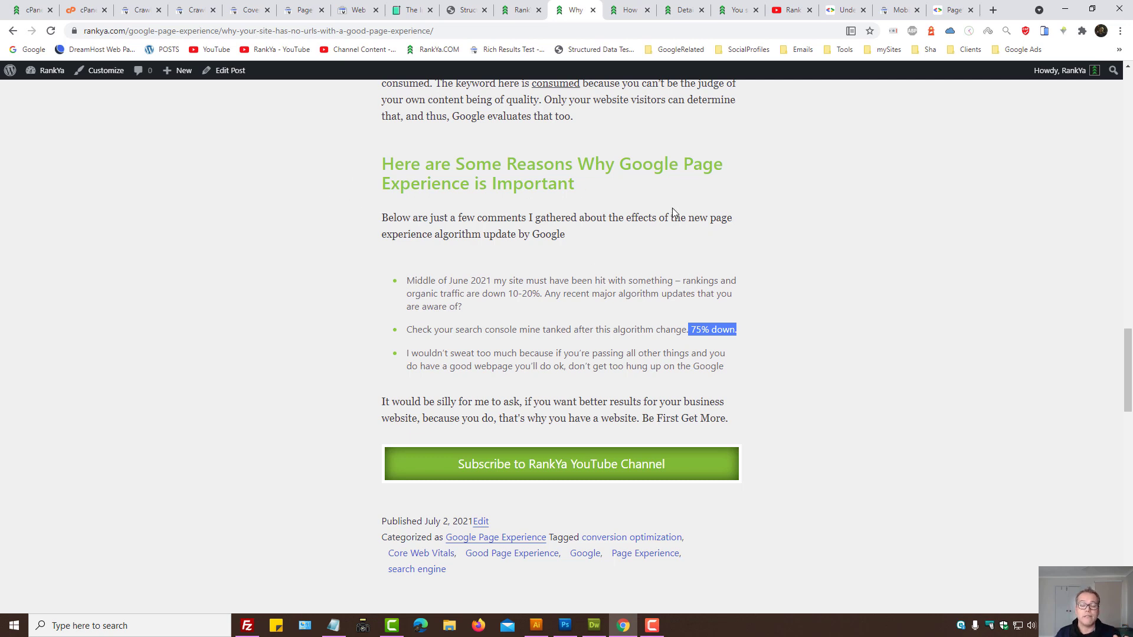
Jump to the article's top, visit the RankYa home page, then open the Master Class course page.
key(Home)
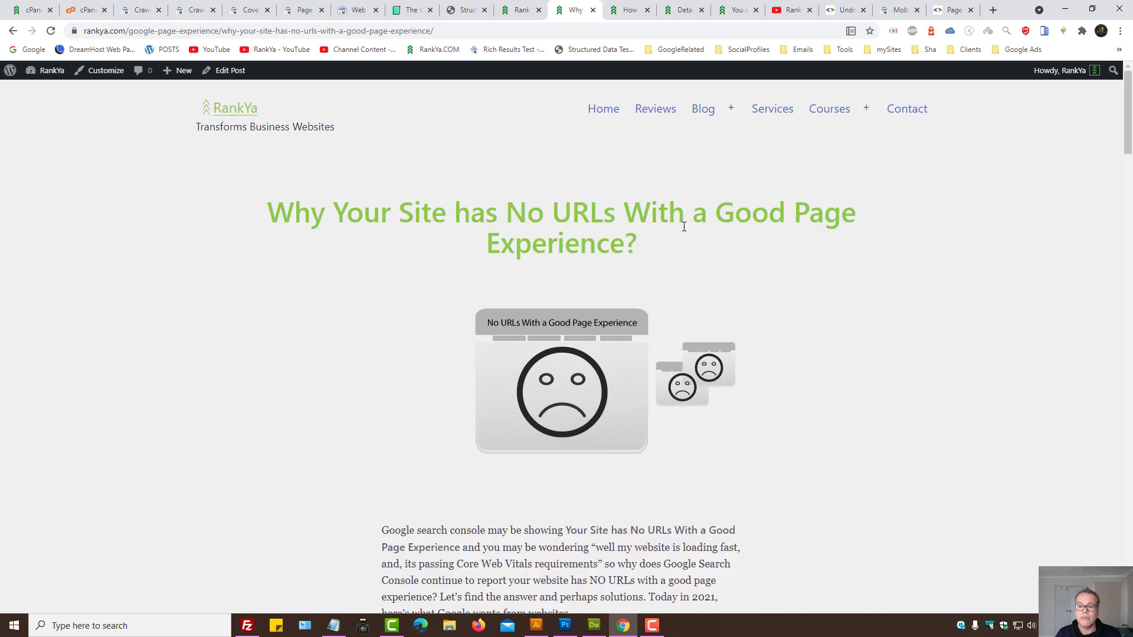
click(603, 108)
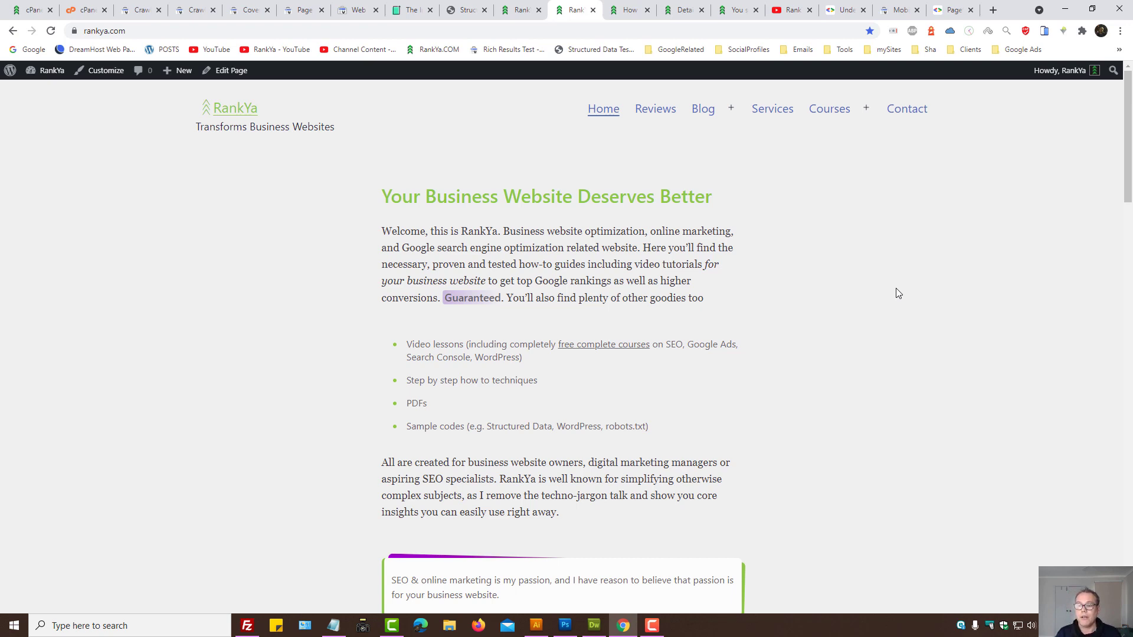
mouse_move(809, 121)
click(838, 136)
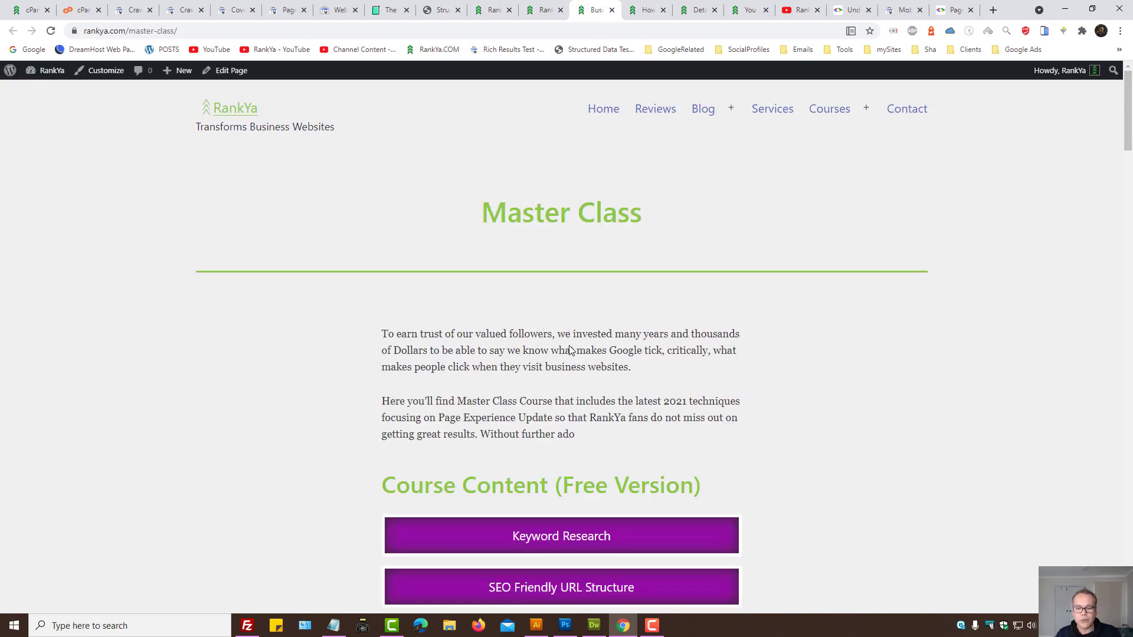
Skim the Master Class page and return to Search Console's mobile Page Experience report (79% good URLs).
scroll(569, 345, down, 6)
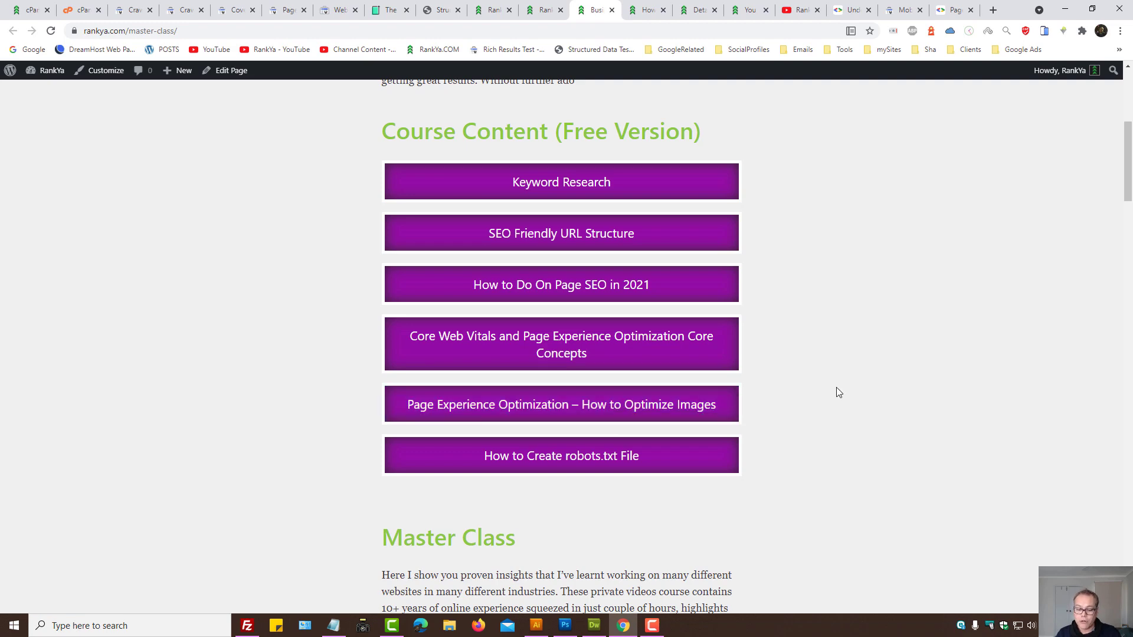
scroll(838, 392, down, 10)
scroll(839, 392, up, 6)
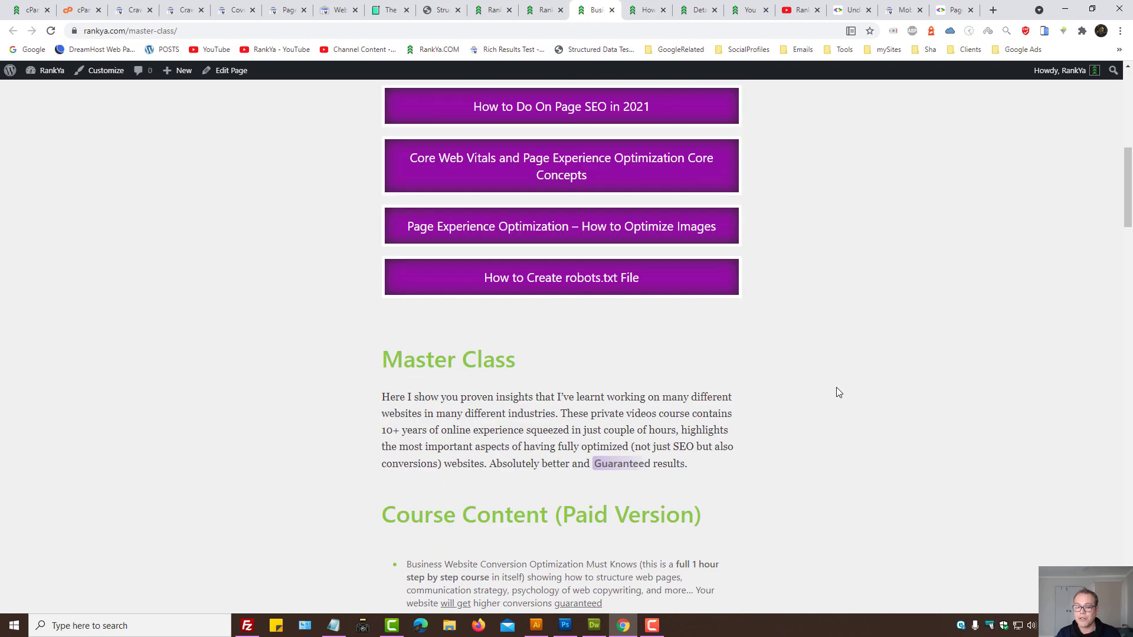
scroll(826, 392, up, 15)
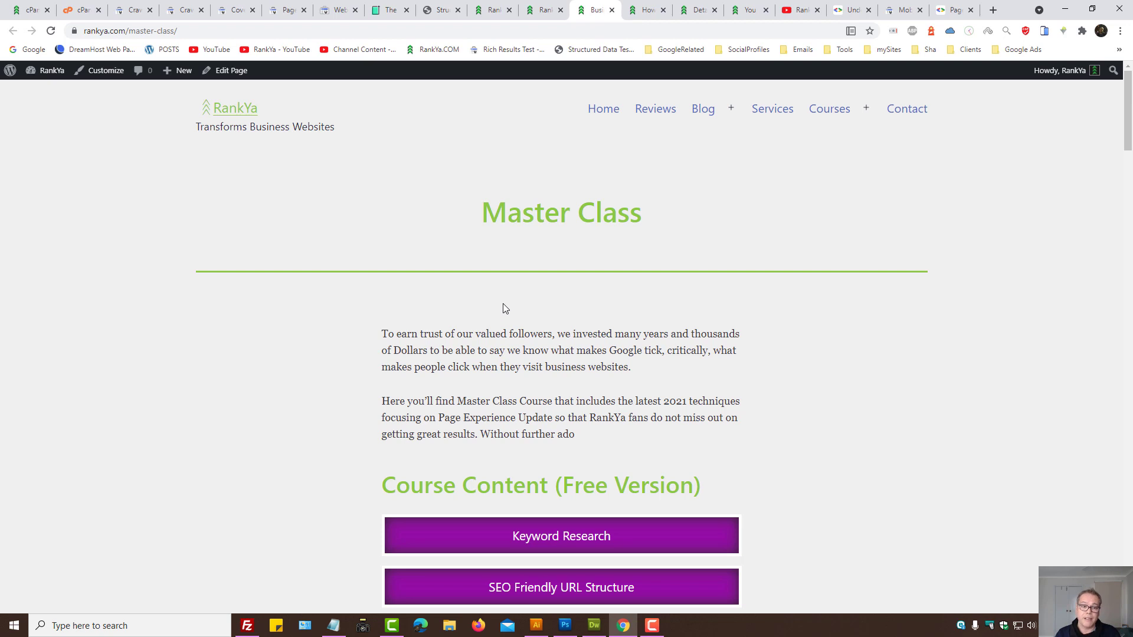
click(288, 10)
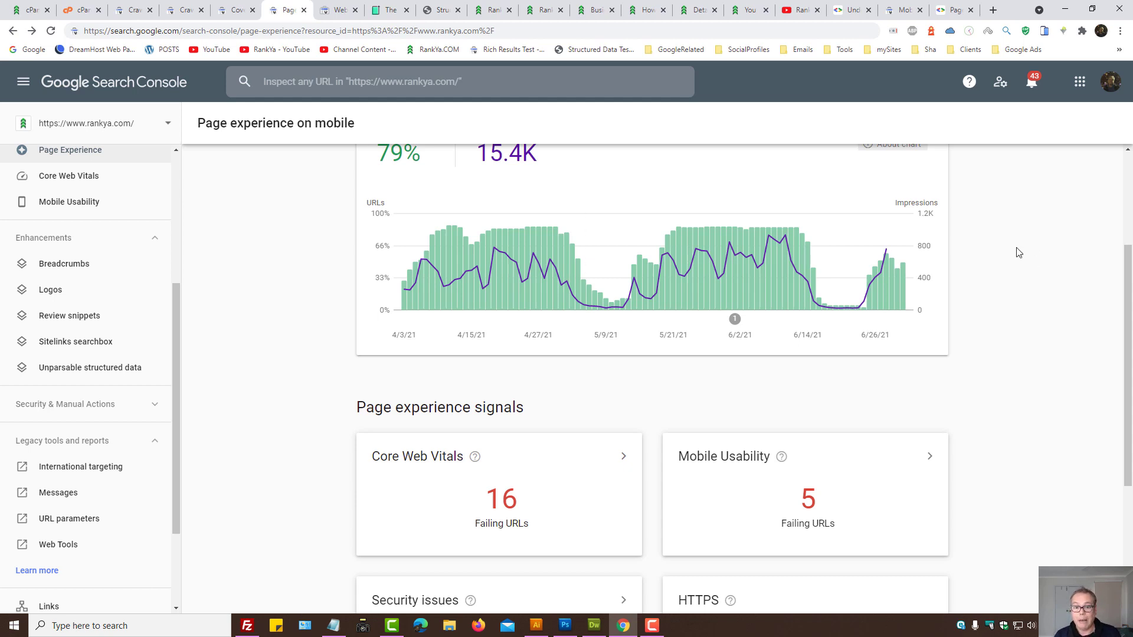
Return to the RankYa Core Web Vitals article at its 'What is Core Web Vitals' section.
click(643, 9)
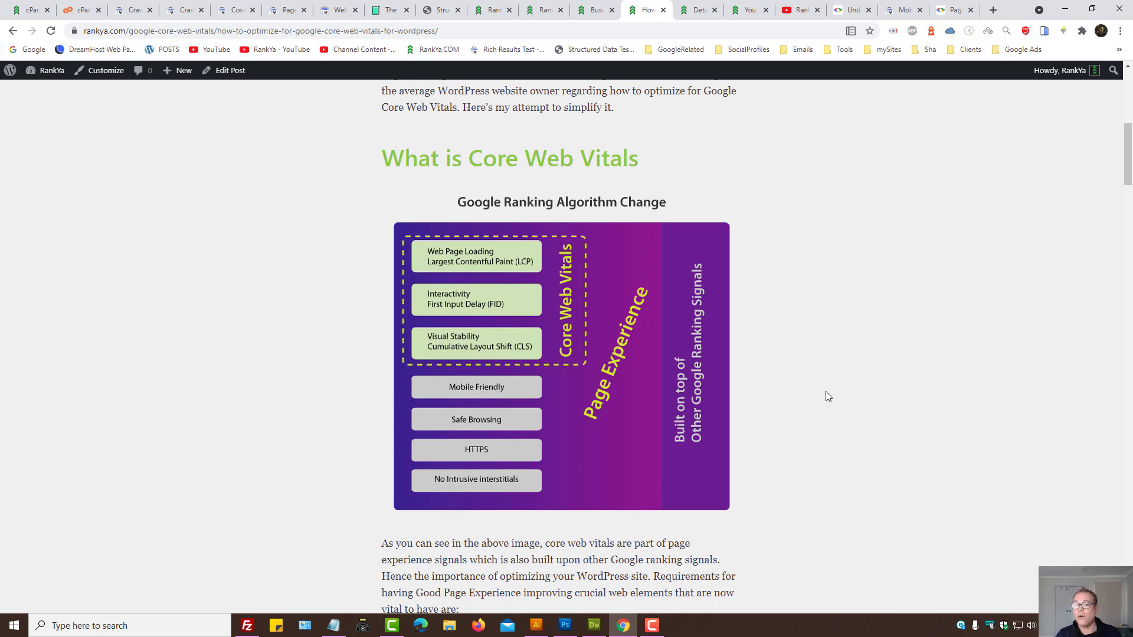
Switch to the RankYa YouTube channel home page with its Page Experience Optimization playlist.
click(800, 11)
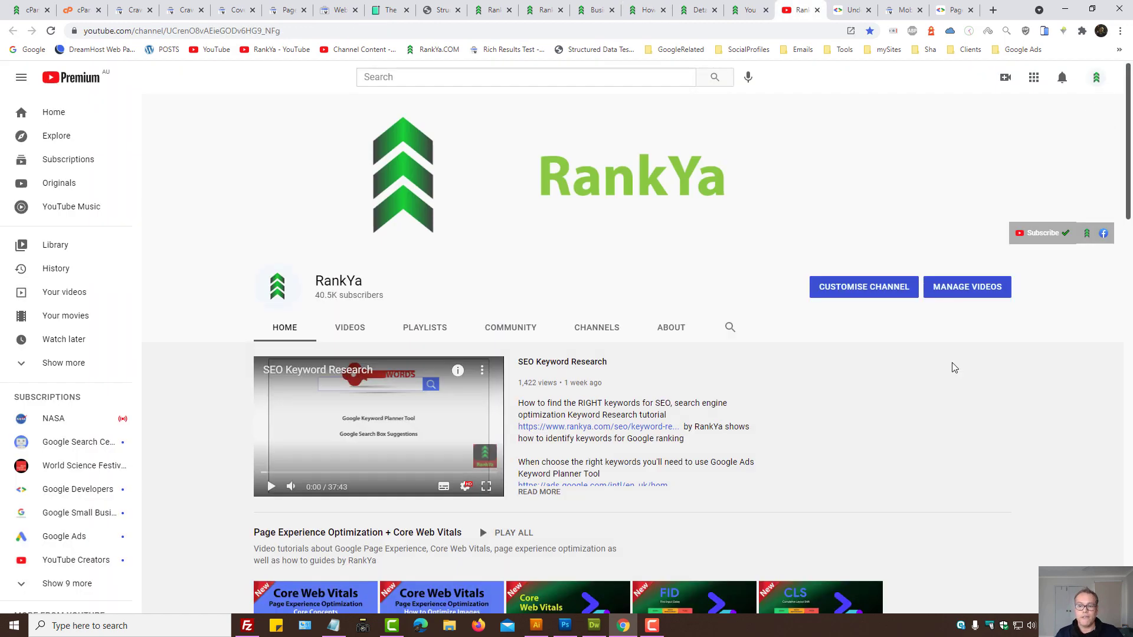